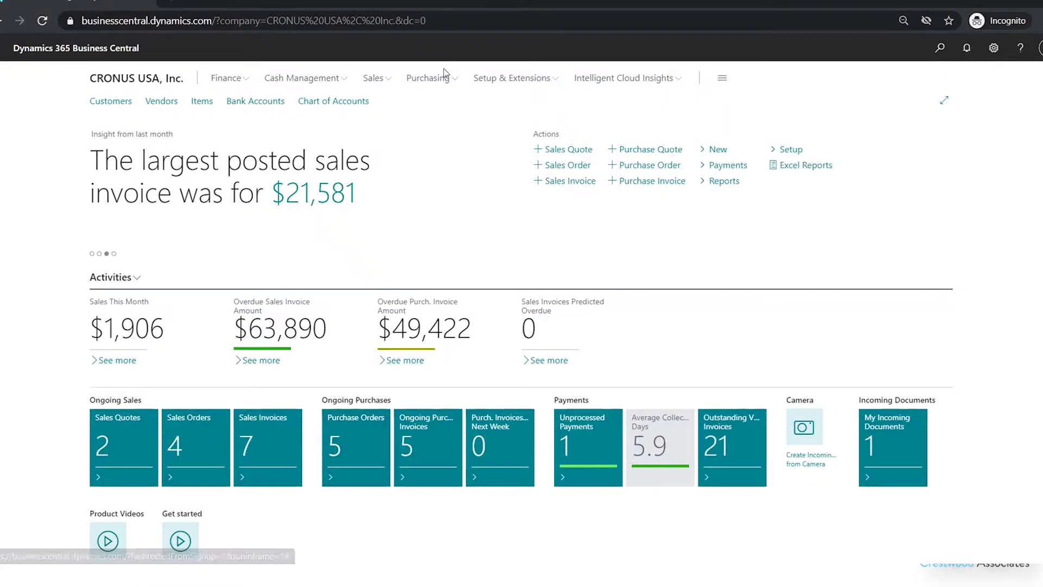
Correct Fabrikam, Inc.'s posted purchase invoice TEST3-121320, cancelling it and creating a new version for editing.
{"action": "left_click", "coordinate": [438, 79]}
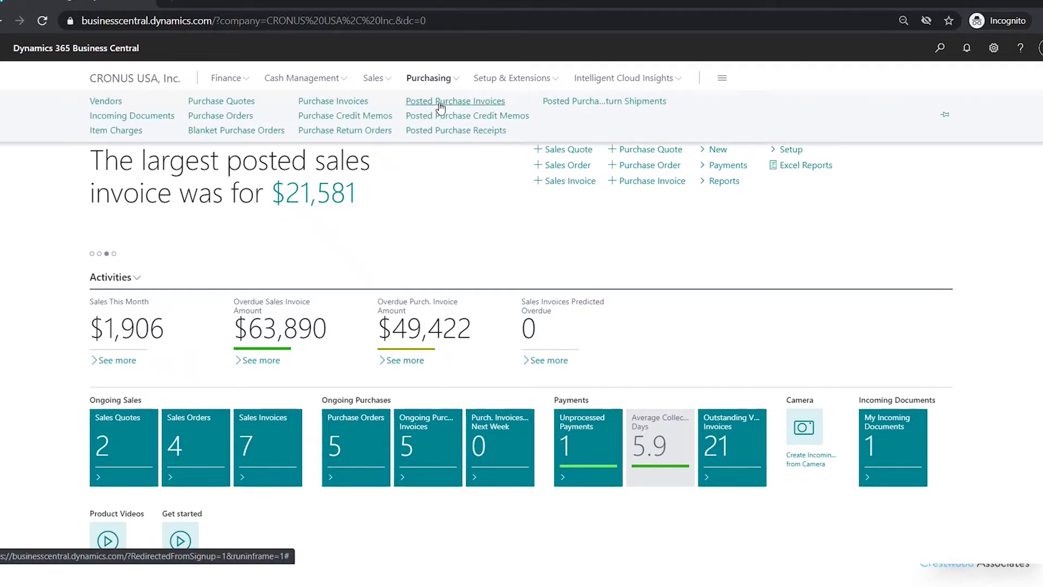
{"action": "left_click", "coordinate": [445, 103]}
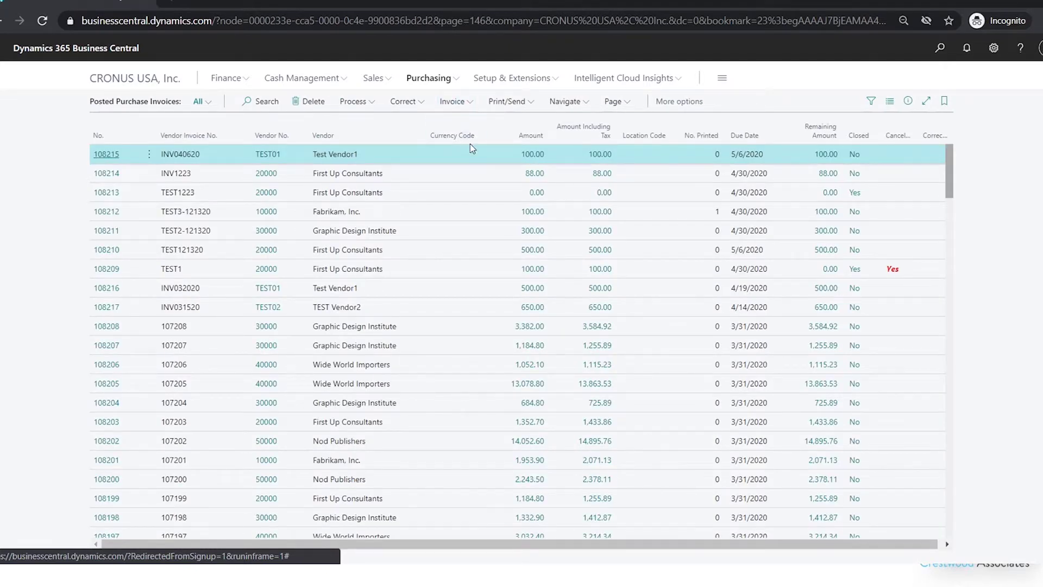
{"action": "left_click", "coordinate": [404, 213]}
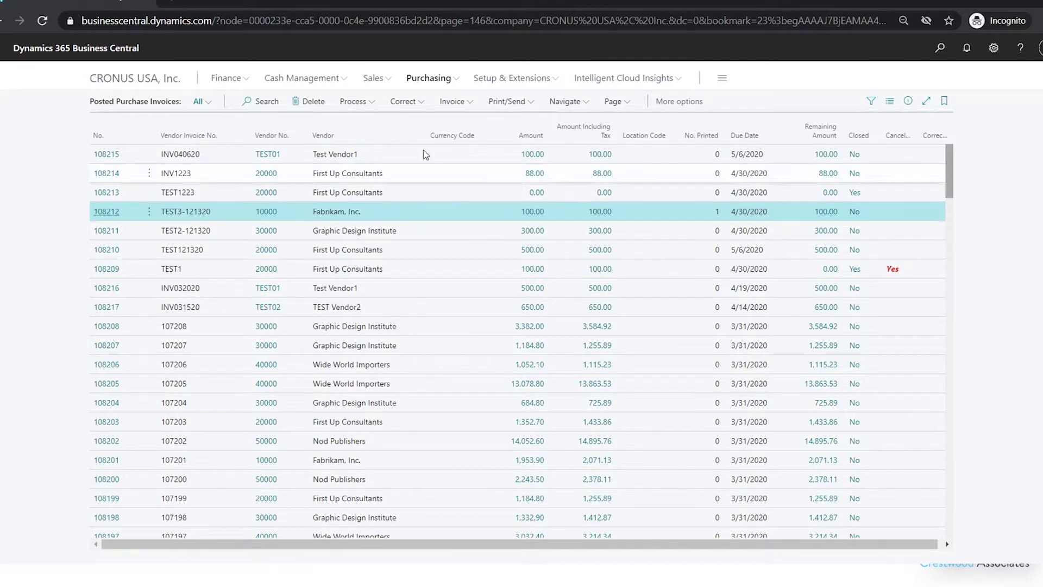
{"action": "left_click", "coordinate": [413, 103]}
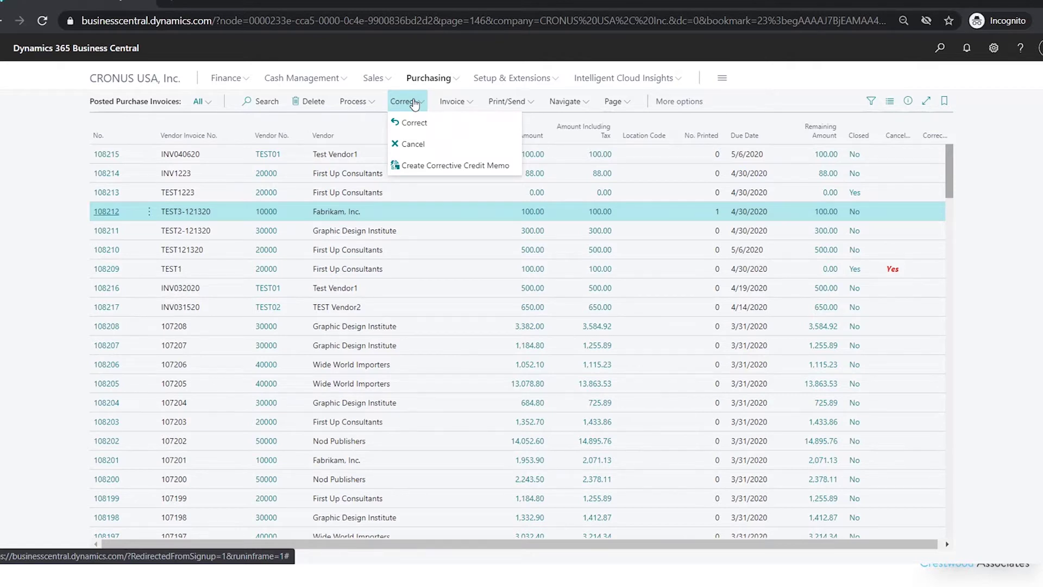
{"action": "left_click", "coordinate": [413, 122]}
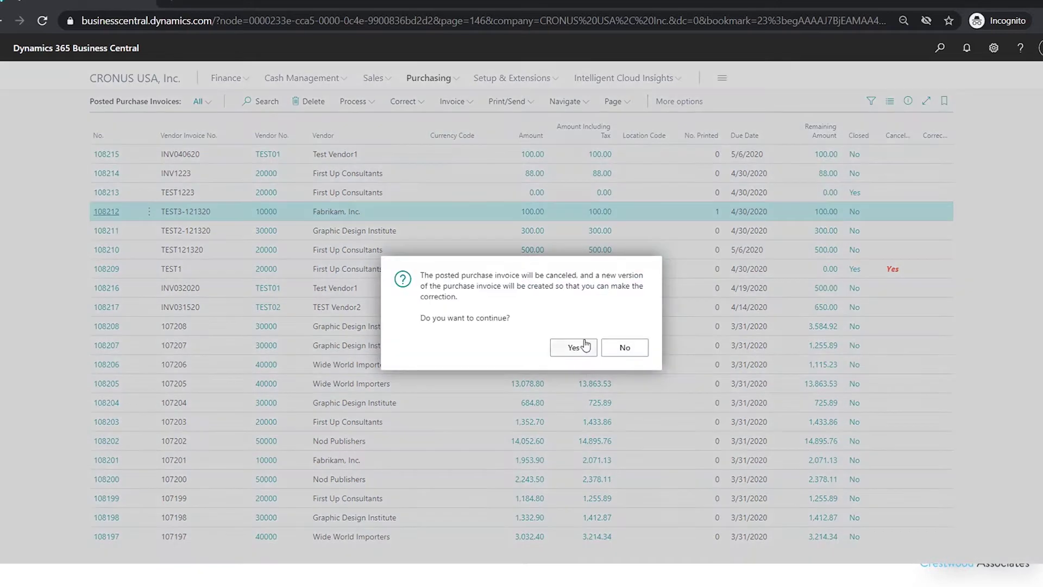
{"action": "left_click", "coordinate": [587, 346]}
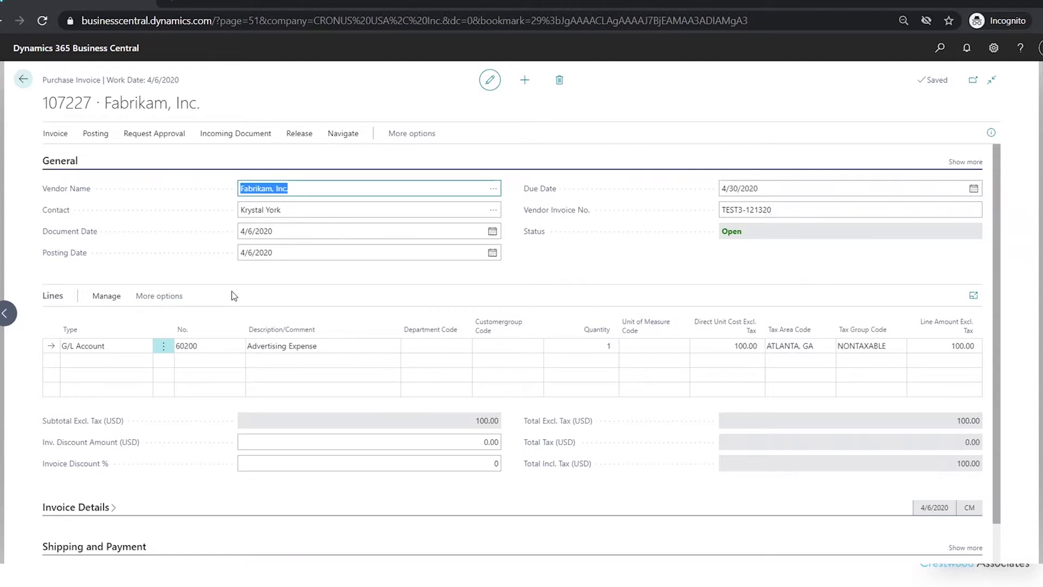
Set the Advertising Expense line's direct unit cost to 120 and the vendor invoice number to TEST3-121320-REV.
{"action": "left_click", "coordinate": [717, 344]}
{"action": "type", "text": "120"}
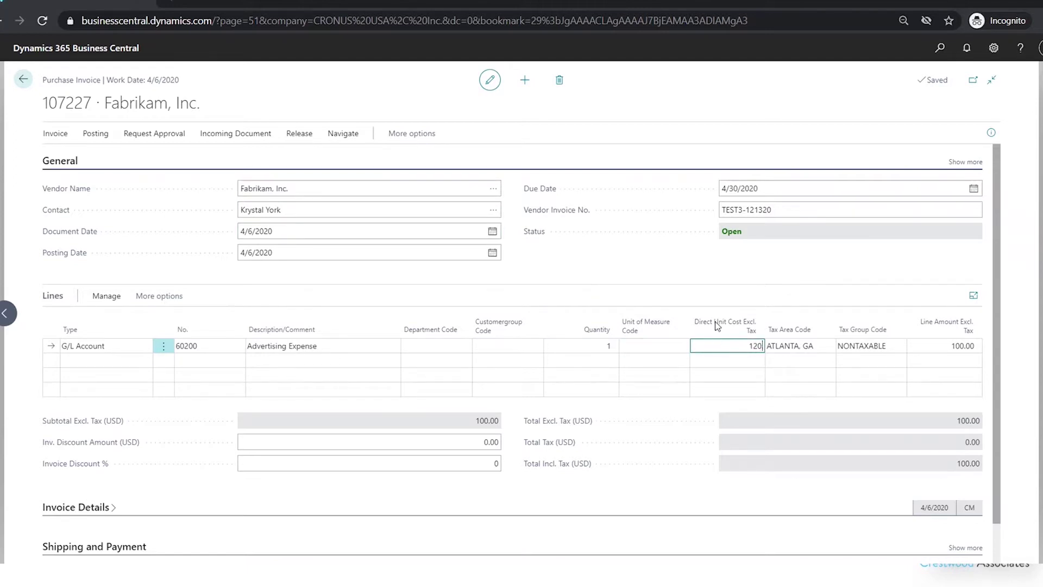
{"action": "left_click", "coordinate": [800, 209]}
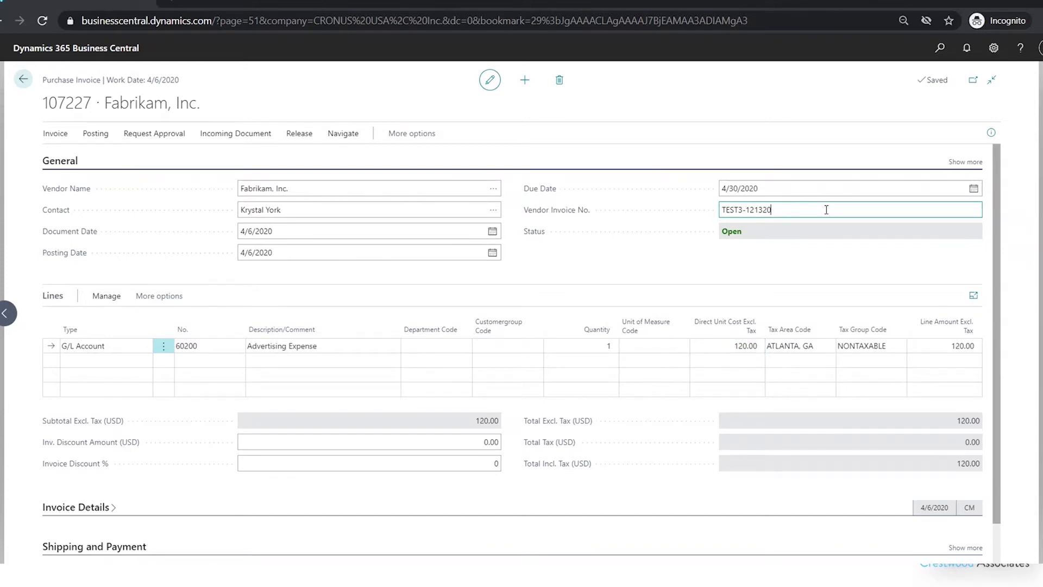
{"action": "type", "text": "REV"}
Post the revised Fabrikam, Inc. purchase invoice without opening the posted document.
{"action": "left_click", "coordinate": [96, 133]}
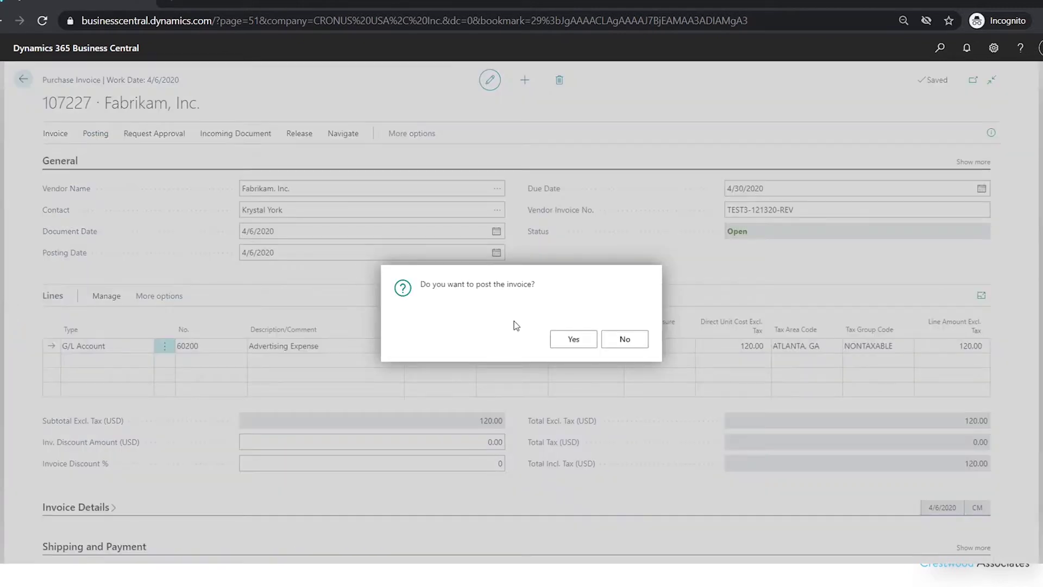
{"action": "left_click", "coordinate": [571, 339]}
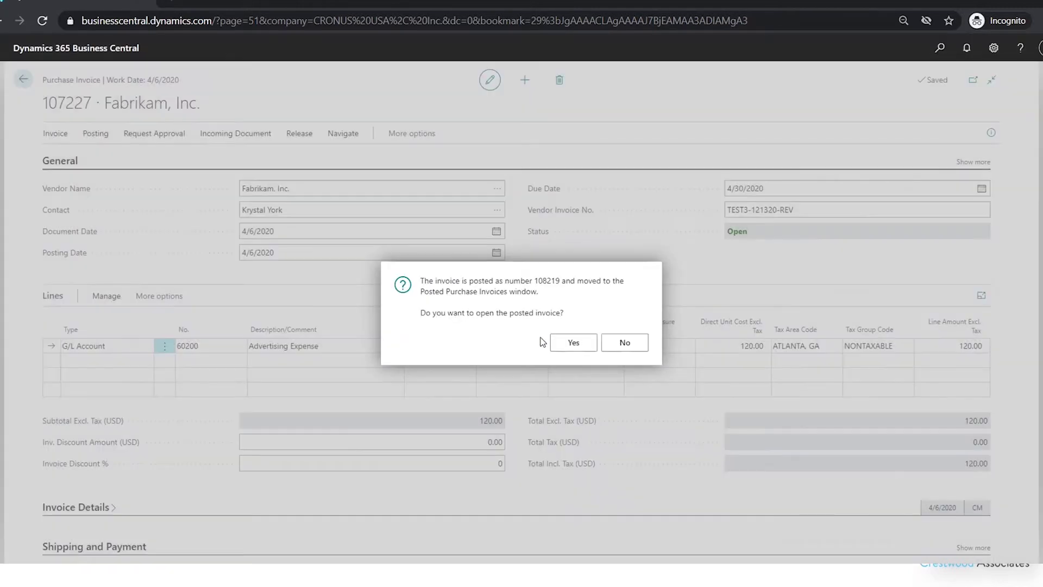
{"action": "left_click", "coordinate": [625, 342]}
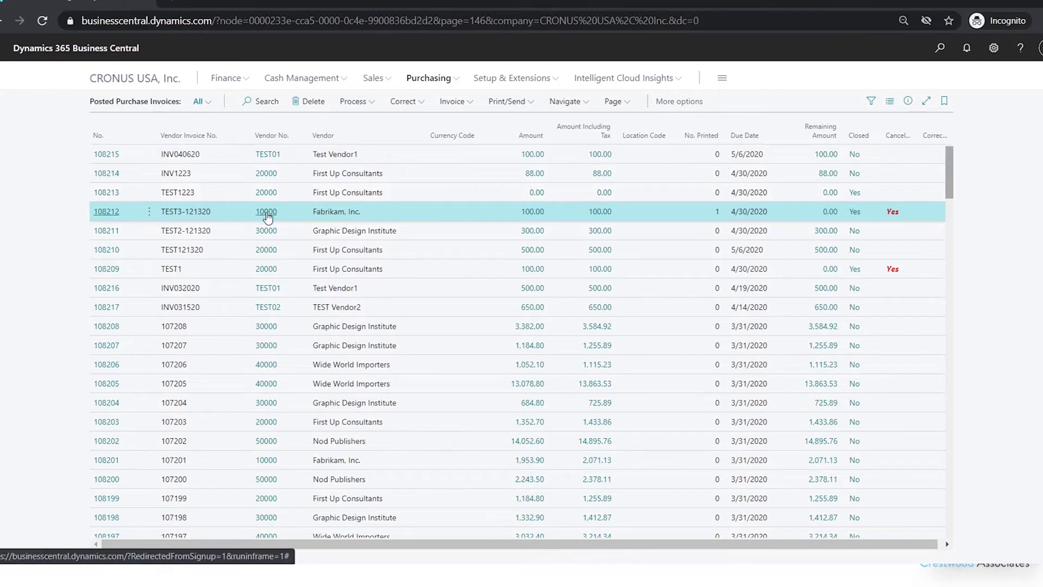
Open the vendor card of the cancelled invoice's vendor, Fabrikam, Inc., and display its ledger entries.
{"action": "mouse_move", "coordinate": [267, 217]}
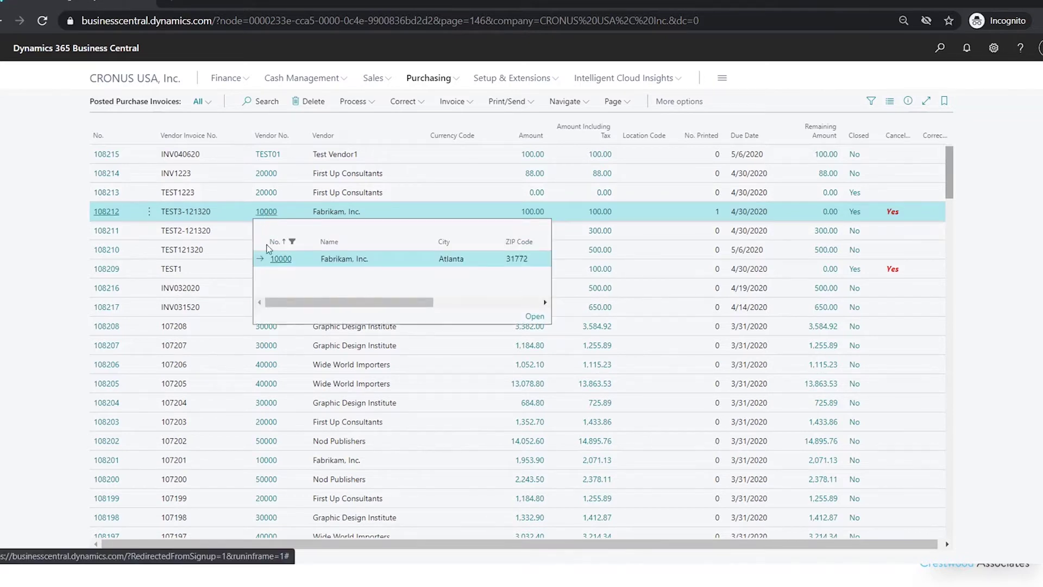
{"action": "left_click", "coordinate": [535, 317]}
{"action": "left_click", "coordinate": [335, 136]}
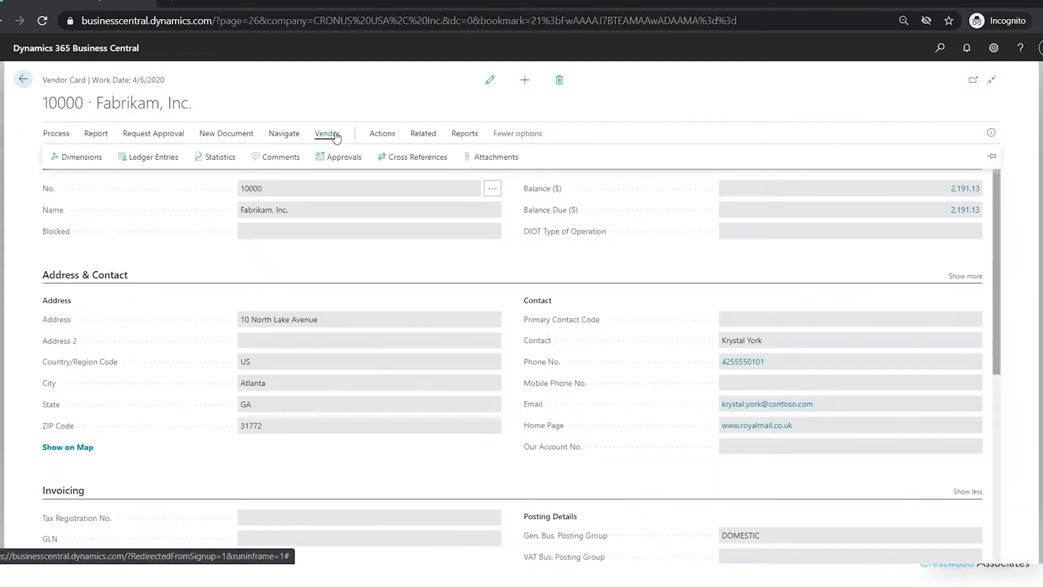
{"action": "left_click", "coordinate": [155, 158]}
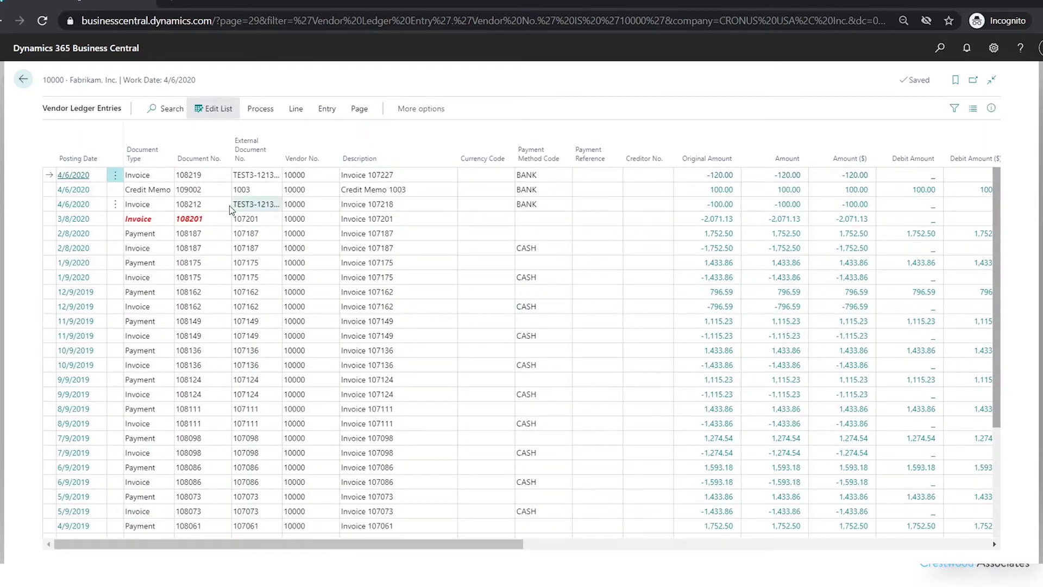
View the entries applied to the original invoice 108212, and return to the vendor ledger entries.
{"action": "left_click", "coordinate": [213, 204]}
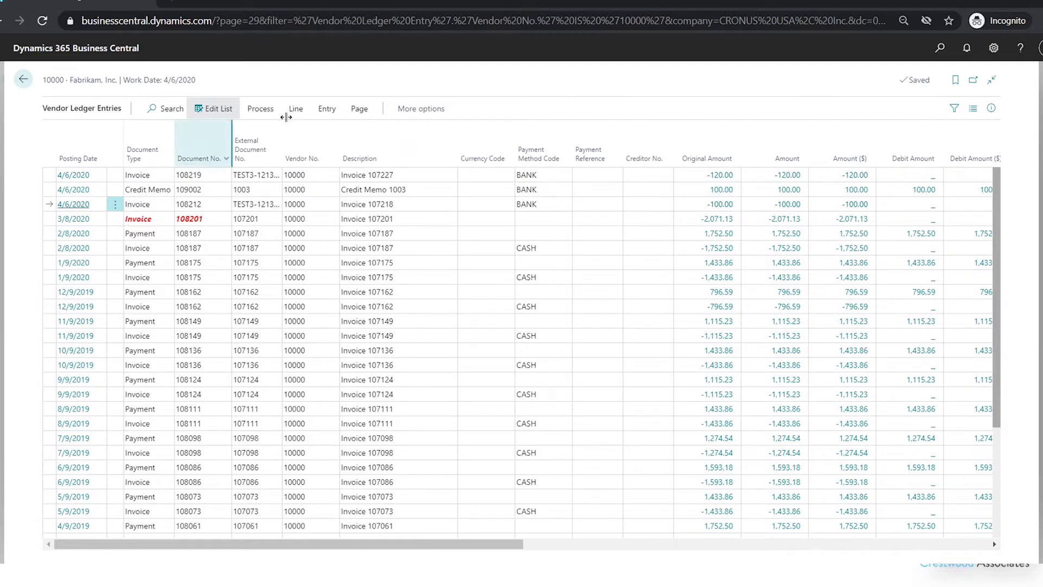
{"action": "left_click", "coordinate": [329, 109]}
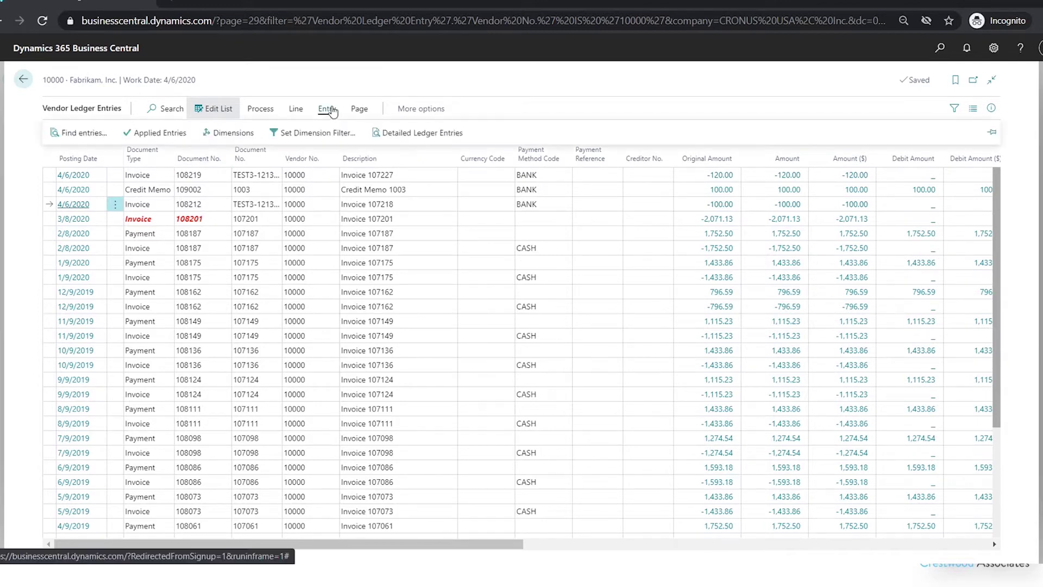
{"action": "left_click", "coordinate": [158, 133]}
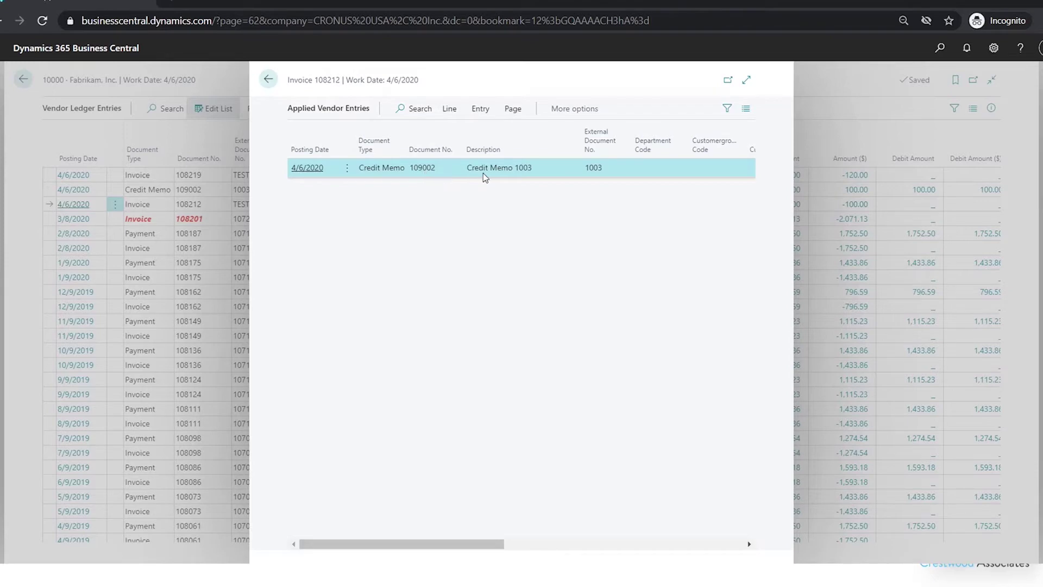
{"action": "left_click", "coordinate": [268, 79]}
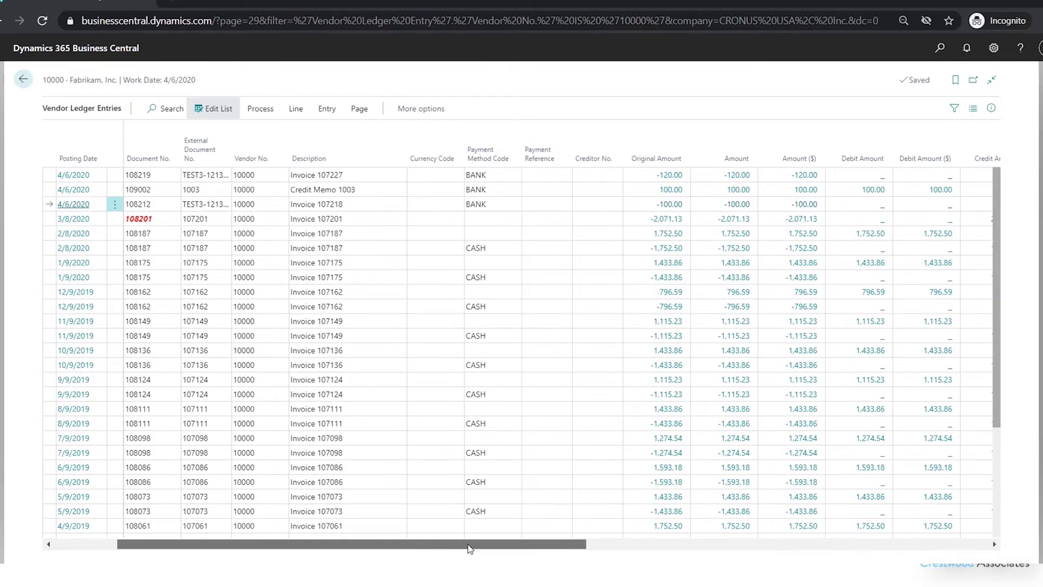
Check the remaining amounts in the vendor ledger entries, and return to the posted purchase invoices list.
{"action": "left_click_drag", "start_coordinate": [470, 548], "coordinate": [616, 548]}
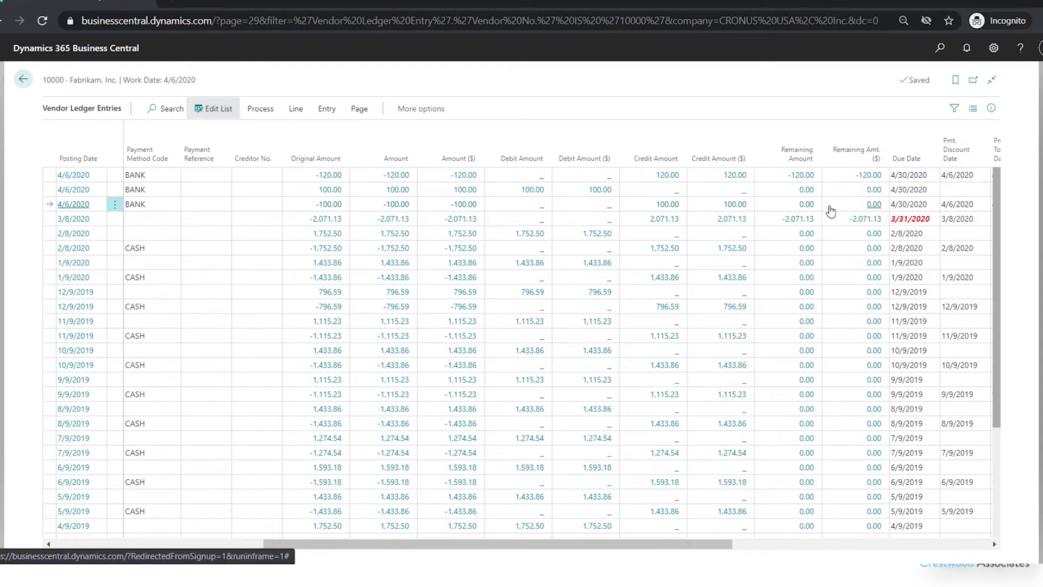
{"action": "left_click", "coordinate": [23, 80]}
{"action": "left_click", "coordinate": [24, 79]}
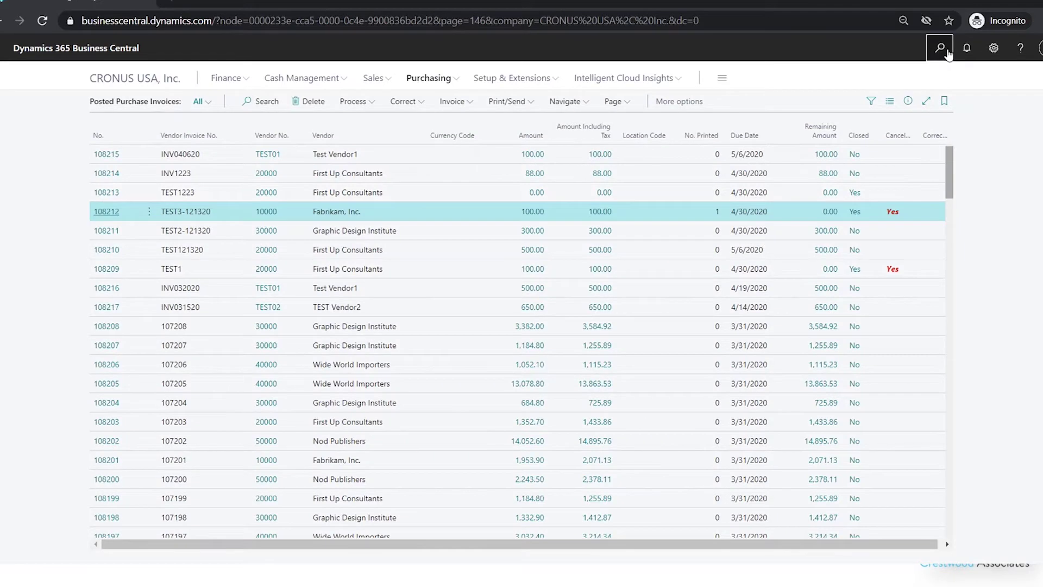
Find the G/L Registers and view the general ledger entries of the newest register, 860.
{"action": "left_click", "coordinate": [945, 51]}
{"action": "type", "text": "g/l"}
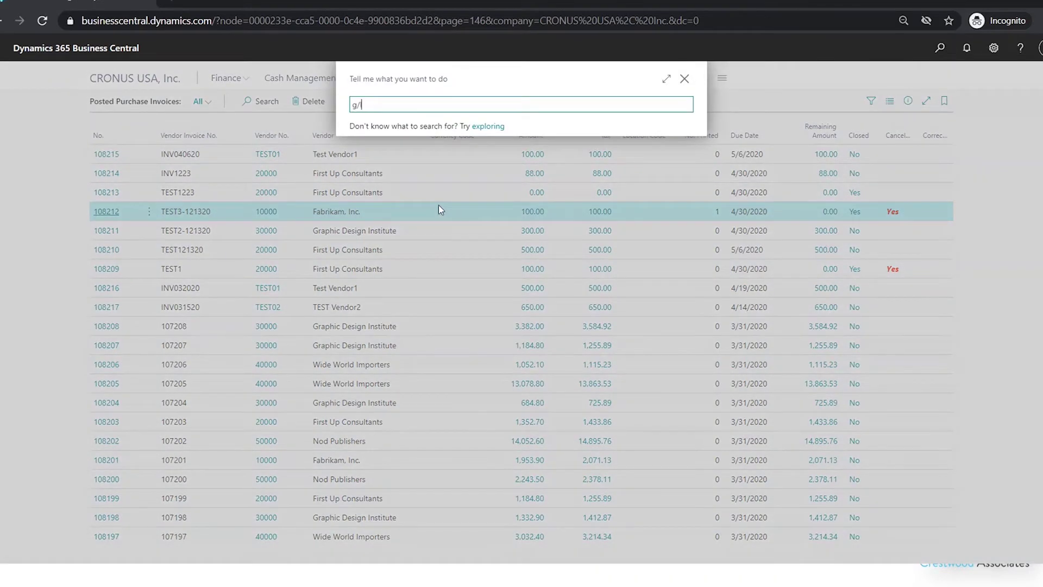
{"action": "left_click", "coordinate": [400, 280]}
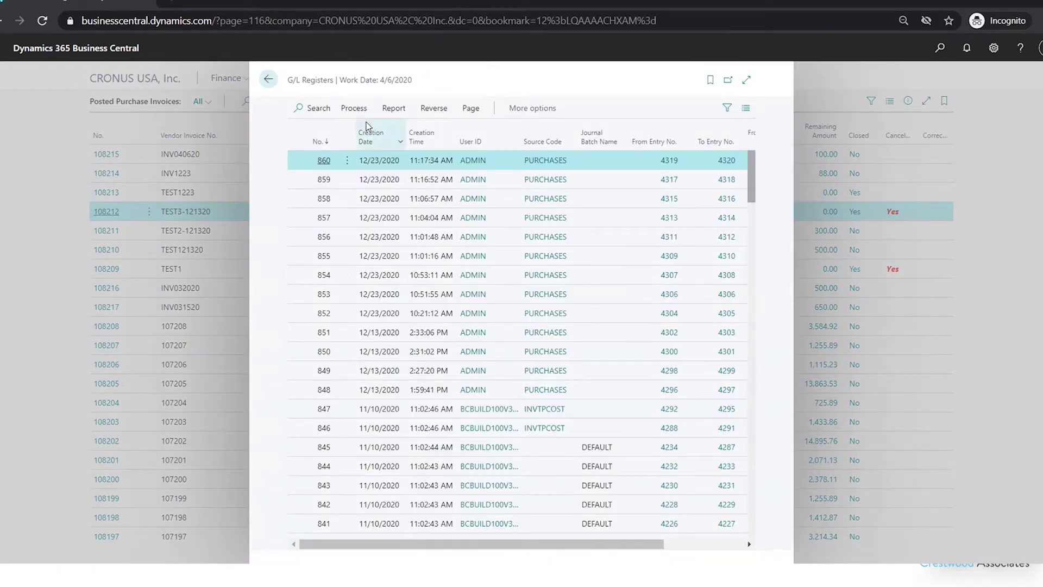
{"action": "left_click", "coordinate": [353, 108]}
{"action": "left_click", "coordinate": [336, 133]}
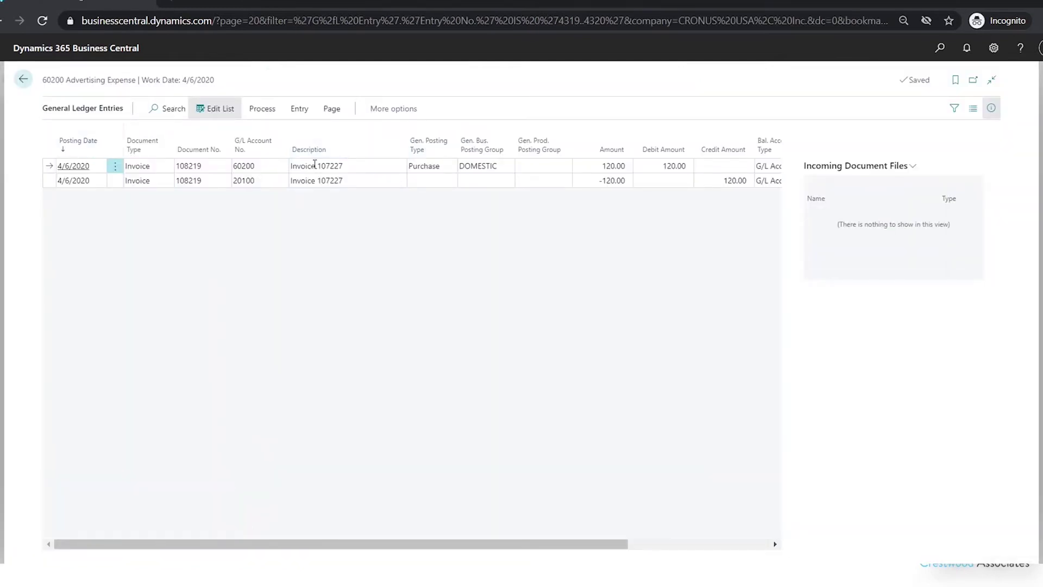
{"action": "left_click", "coordinate": [626, 185]}
{"action": "key", "text": "Escape"}
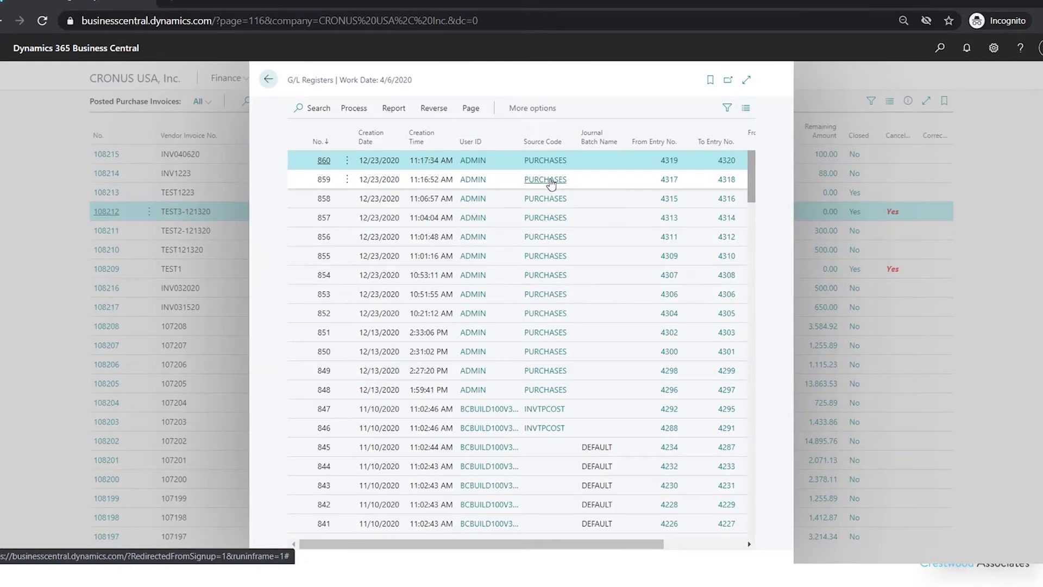
View the general ledger entries of register 859, and return to the posted purchase invoices list.
{"action": "left_click", "coordinate": [575, 179]}
{"action": "left_click", "coordinate": [354, 108]}
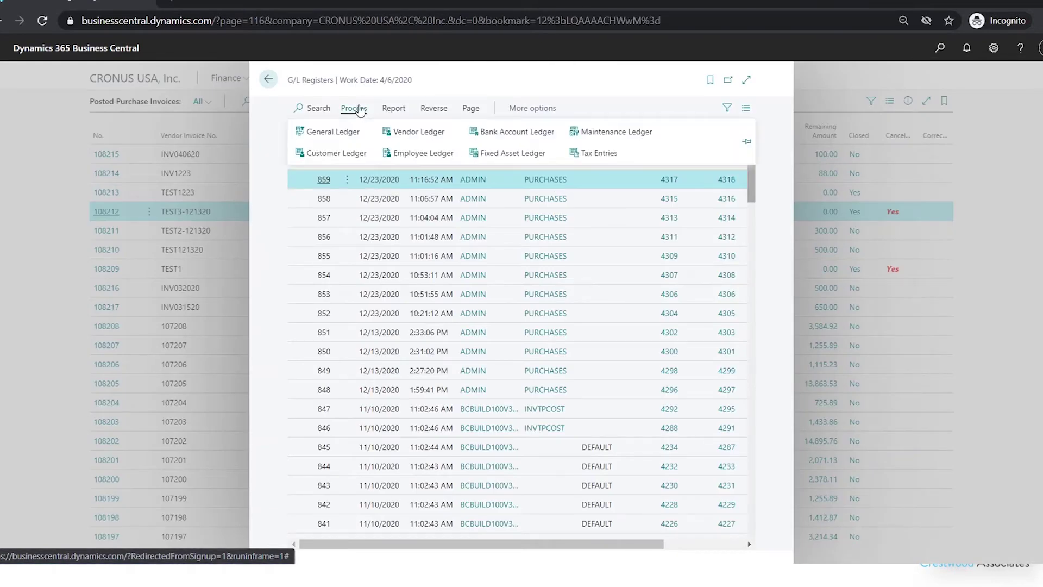
{"action": "left_click", "coordinate": [333, 131]}
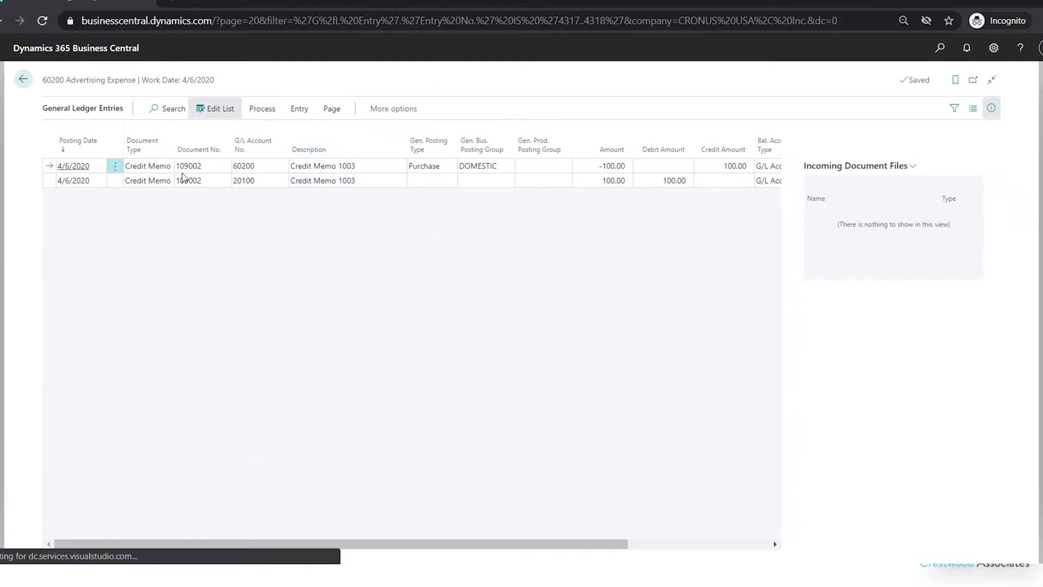
{"action": "key", "text": "Escape"}
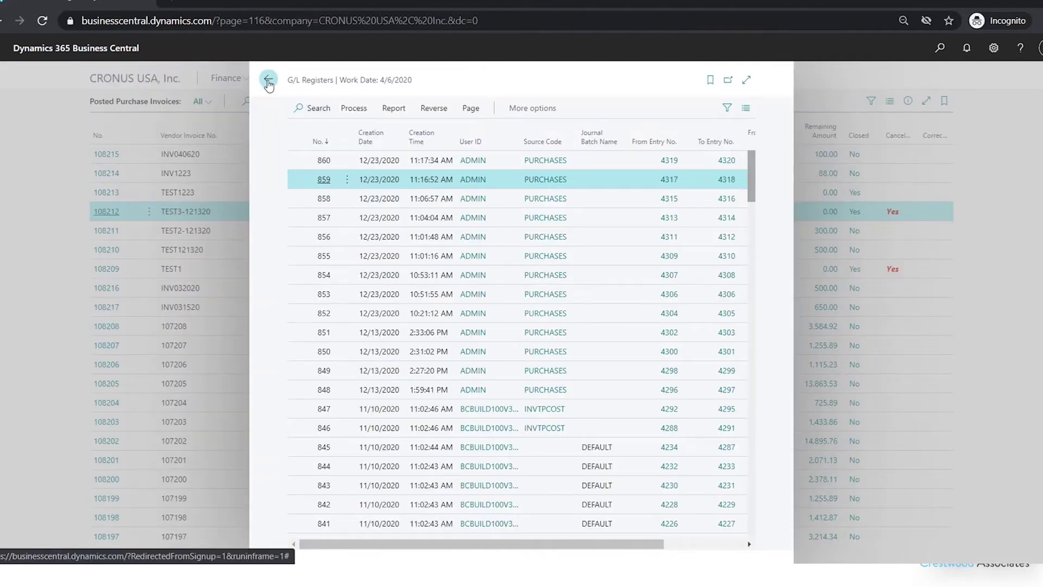
{"action": "left_click", "coordinate": [268, 81]}
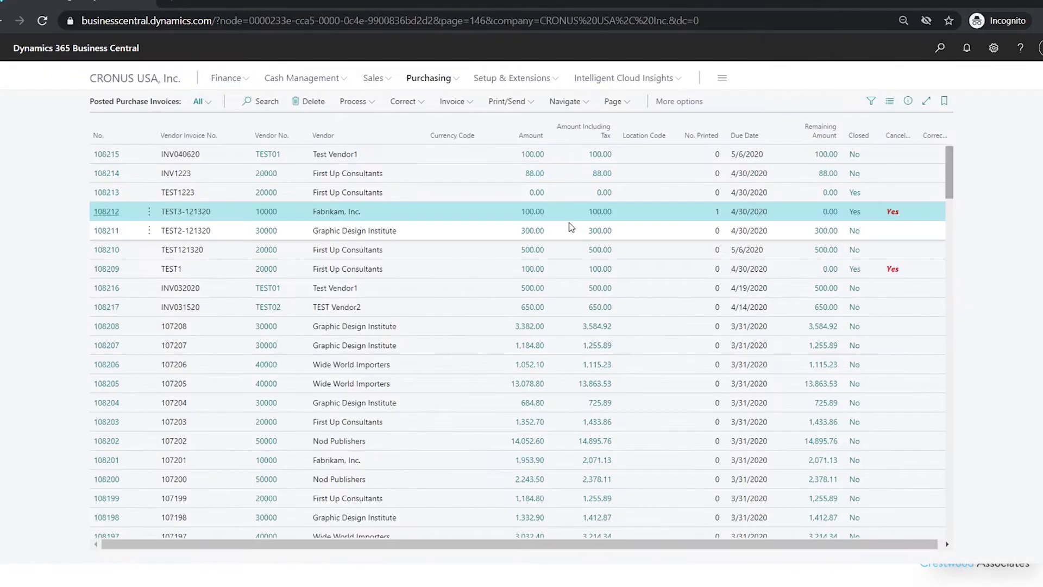
Locate the posted invoice TEST3-121320-REV in the refreshed list and review its available correction options.
{"action": "scroll", "coordinate": [571, 223], "scroll_direction": "down", "scroll_amount": 3}
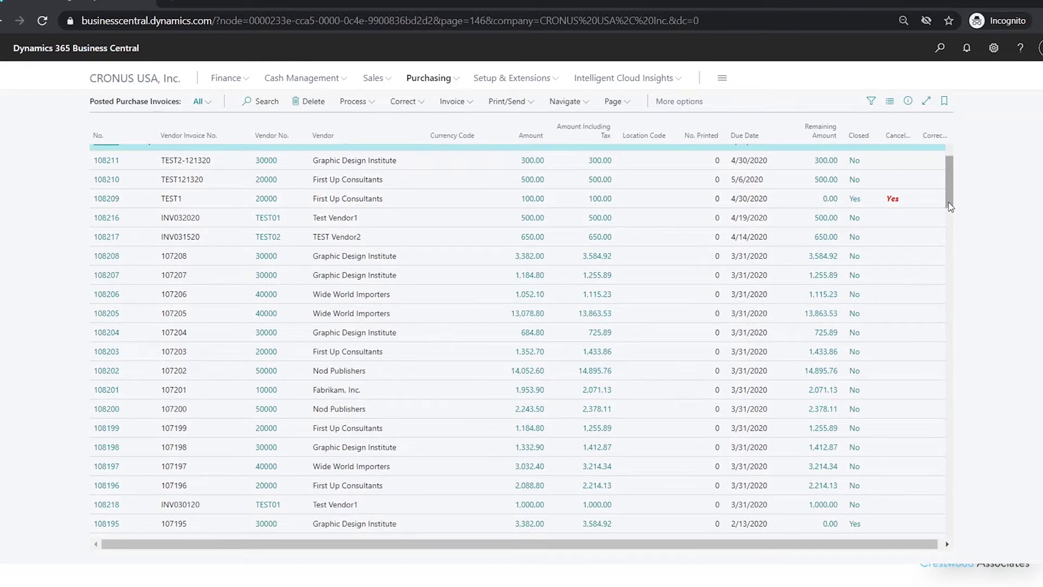
{"action": "left_click_drag", "start_coordinate": [949, 205], "coordinate": [950, 151]}
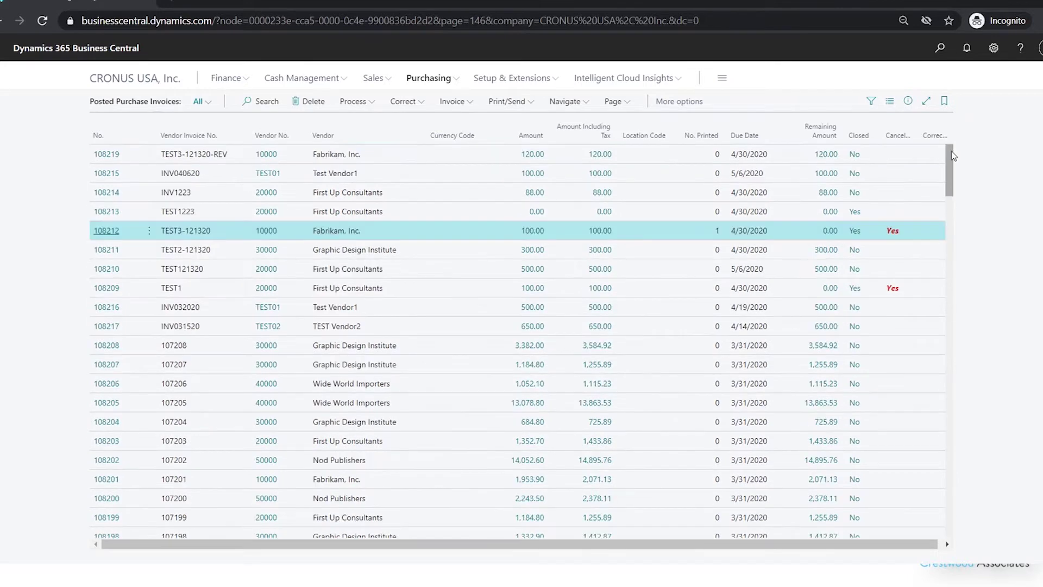
{"action": "left_click", "coordinate": [873, 155]}
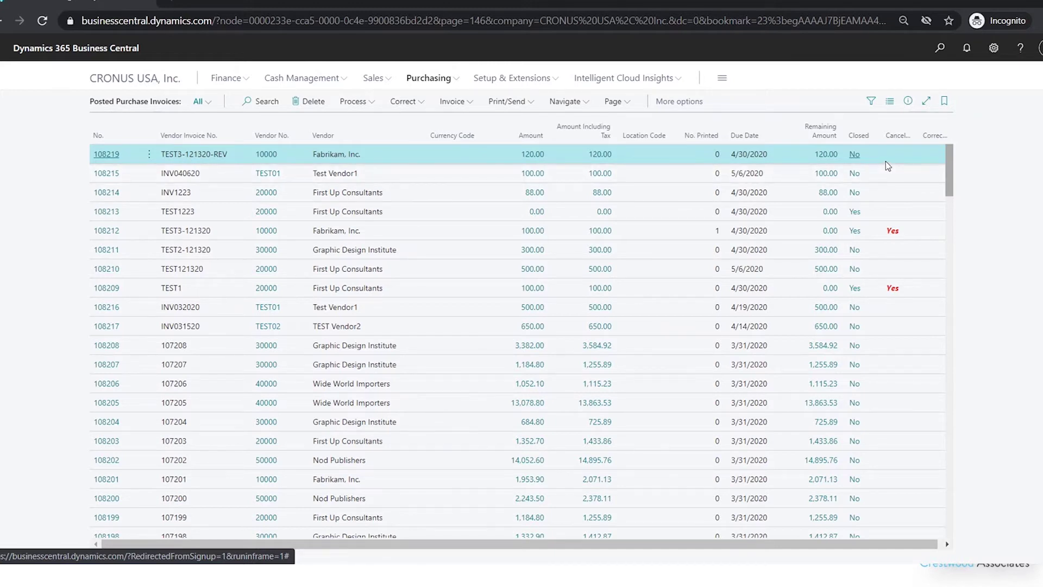
{"action": "left_click", "coordinate": [416, 102]}
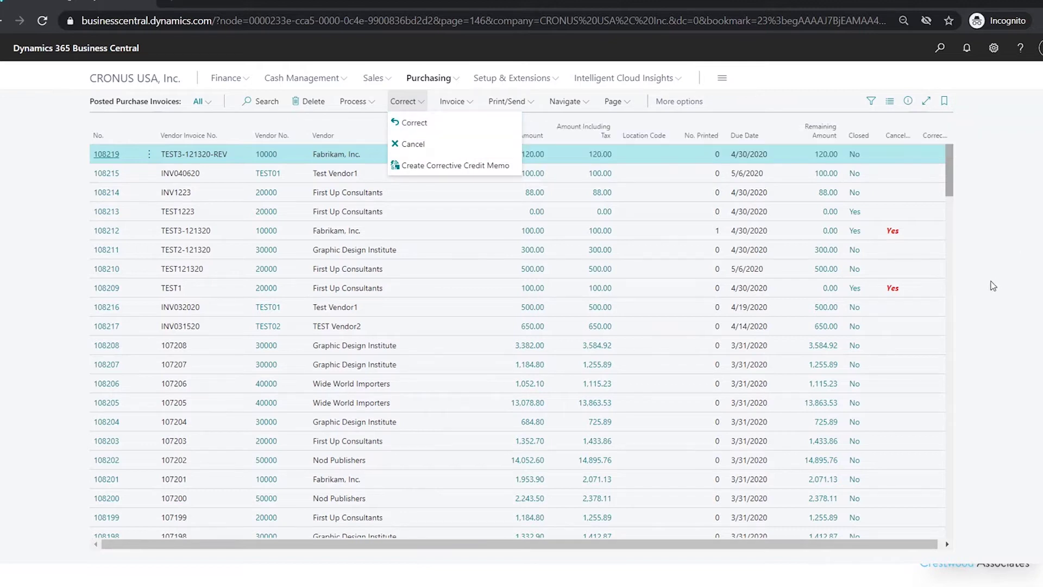
{"action": "left_click", "coordinate": [973, 160]}
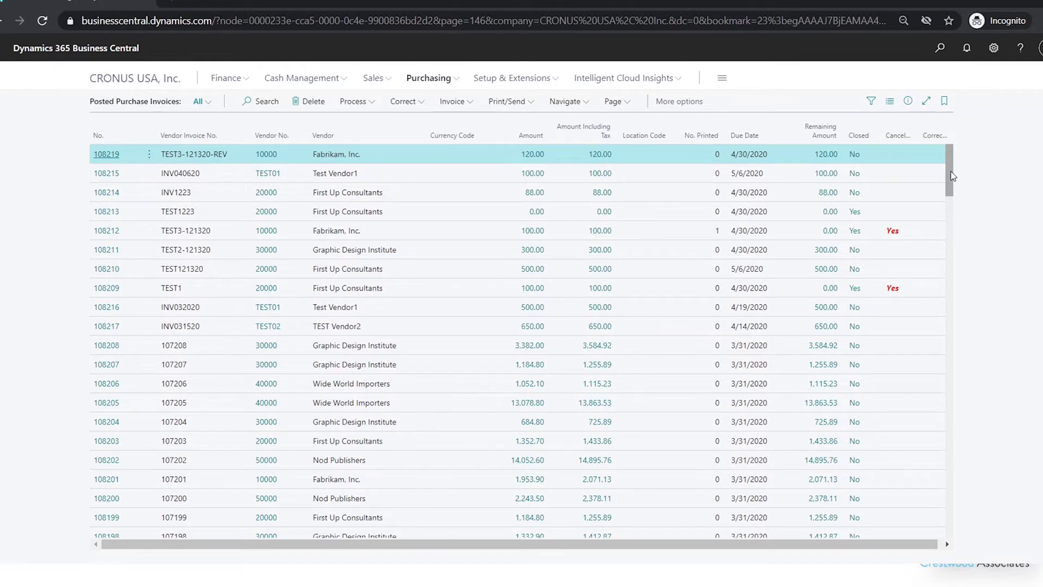
Cancel the posted purchase invoice TEST2-121320 for Graphic Design Institute, creating and posting a reversing credit memo.
{"action": "left_click", "coordinate": [674, 250]}
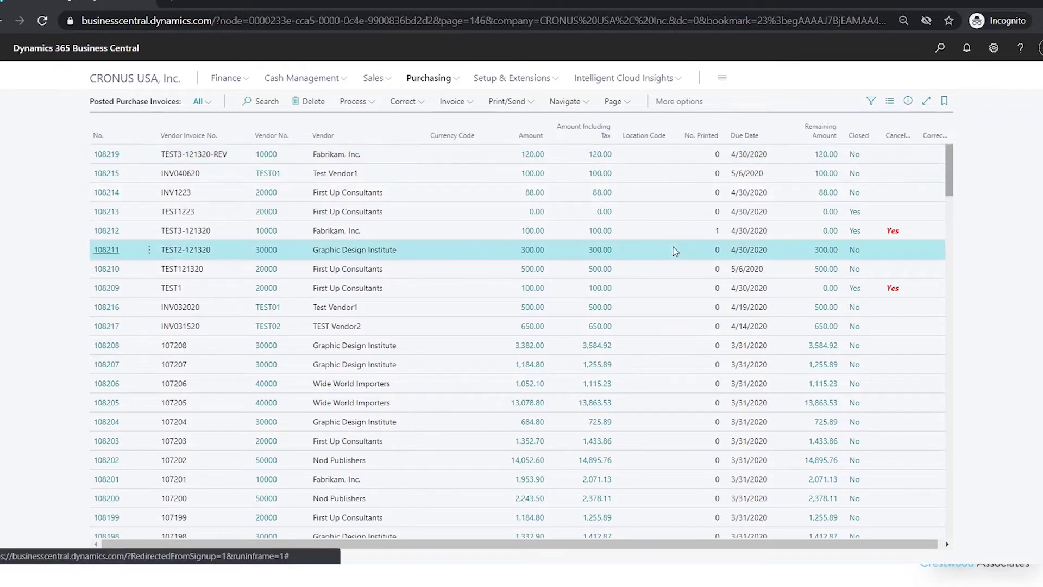
{"action": "left_click", "coordinate": [403, 104]}
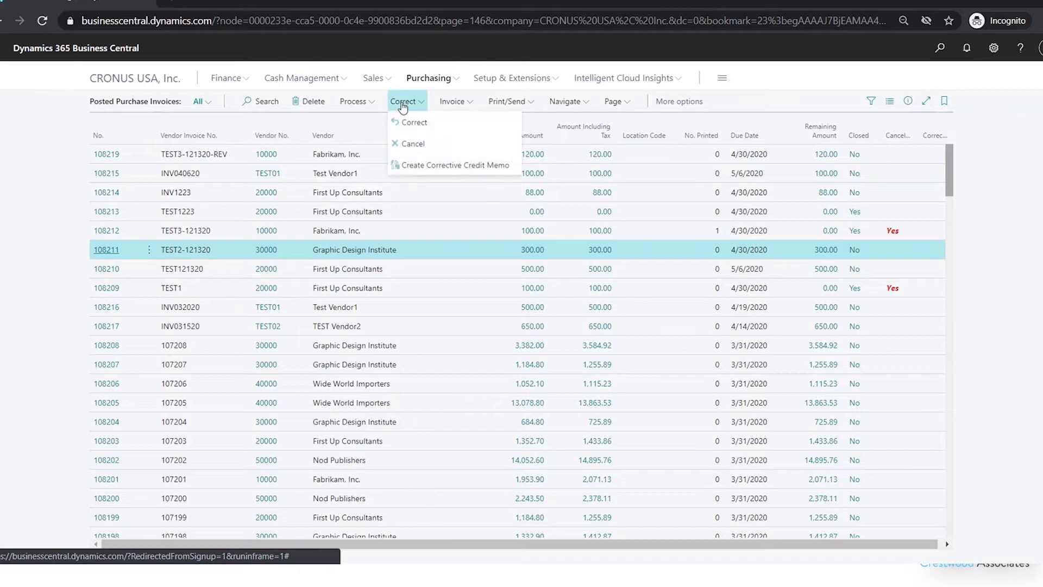
{"action": "left_click", "coordinate": [428, 148]}
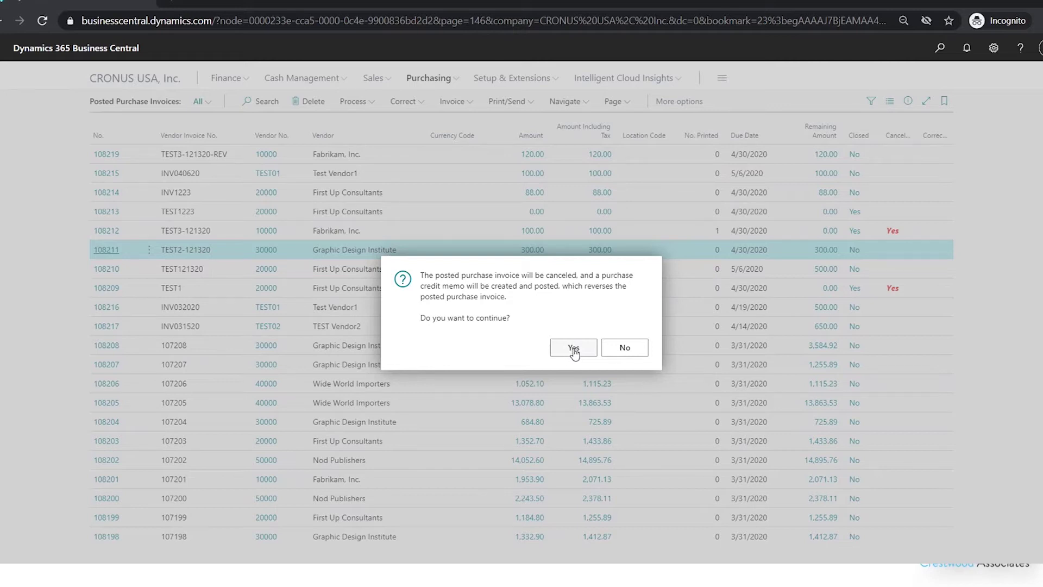
{"action": "left_click", "coordinate": [576, 351]}
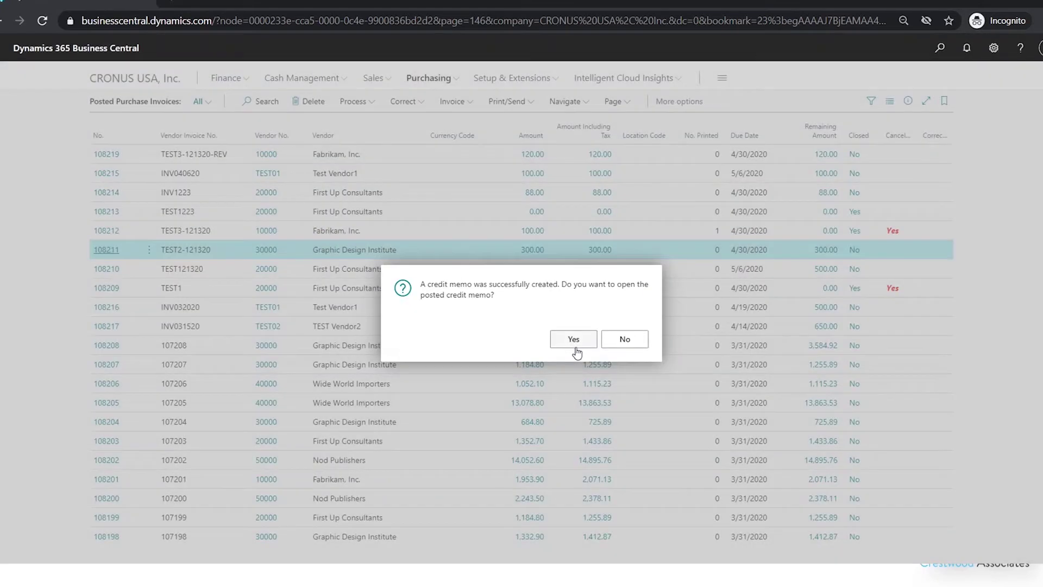
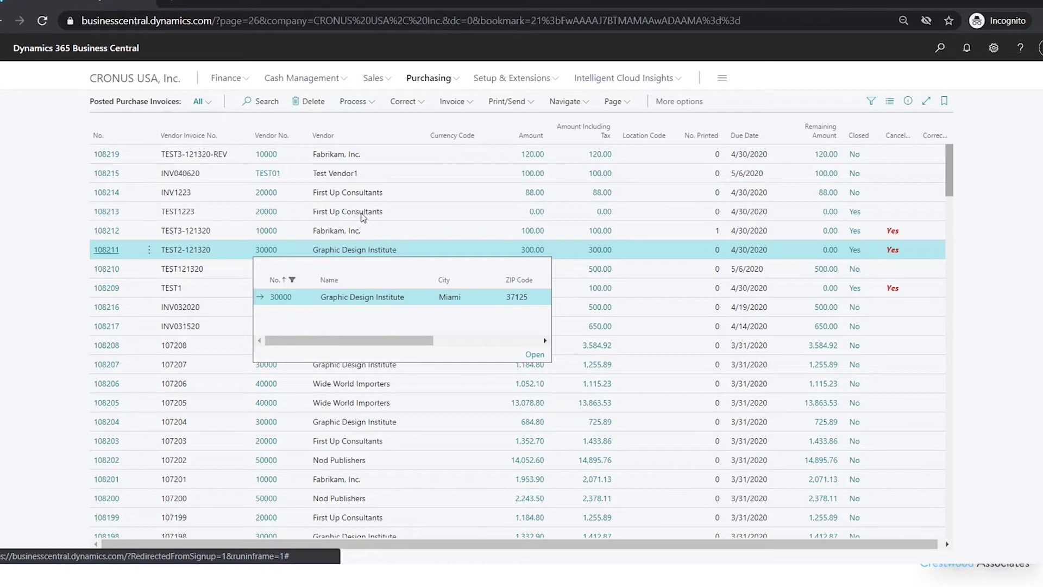
Open the Graphic Design Institute vendor ledger entries and view the entries applied to invoice 108211.
{"action": "left_click", "coordinate": [327, 135]}
{"action": "left_click", "coordinate": [158, 157]}
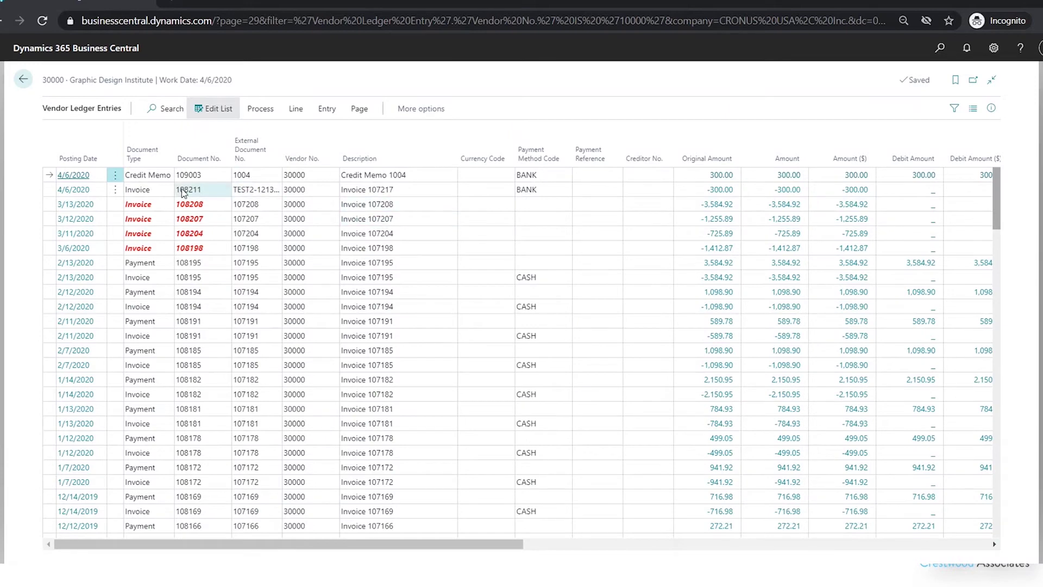
{"action": "left_click", "coordinate": [217, 194]}
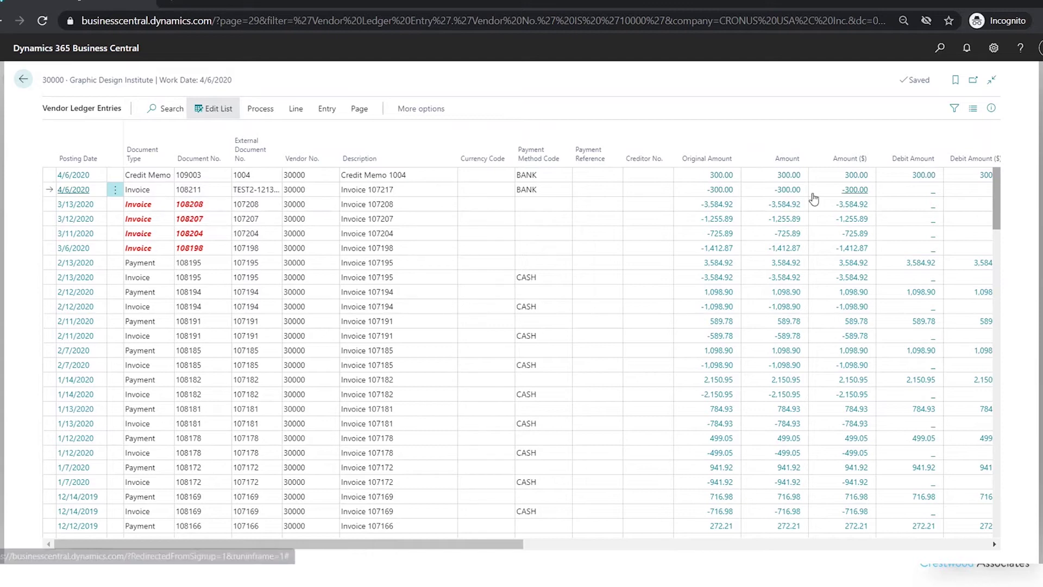
{"action": "left_click", "coordinate": [331, 112]}
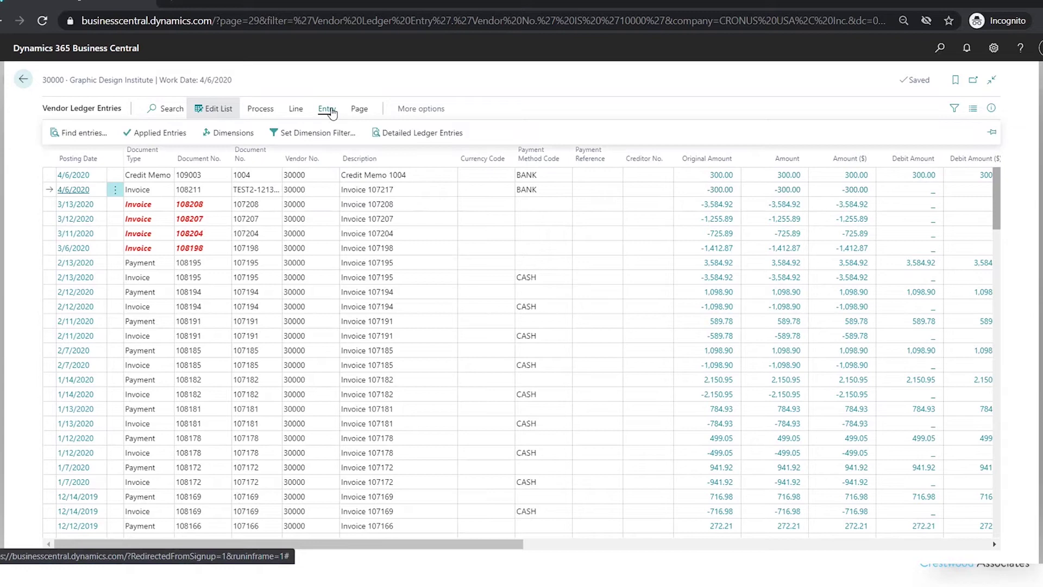
{"action": "left_click", "coordinate": [157, 135]}
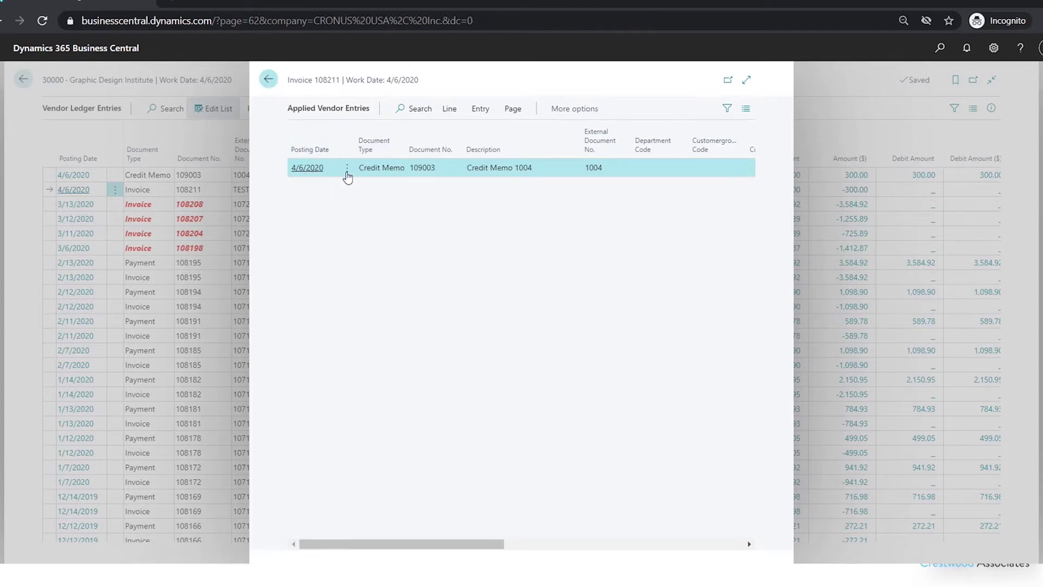
{"action": "key", "text": "Escape"}
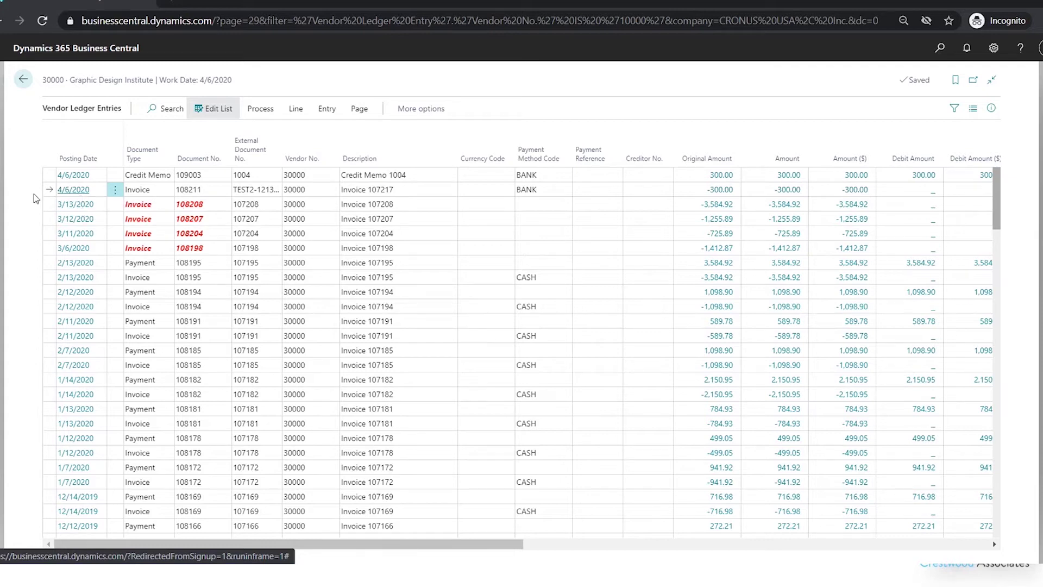
View the entries applied to credit memo 109003, and return to the posted purchase invoices list.
{"action": "left_click", "coordinate": [335, 174]}
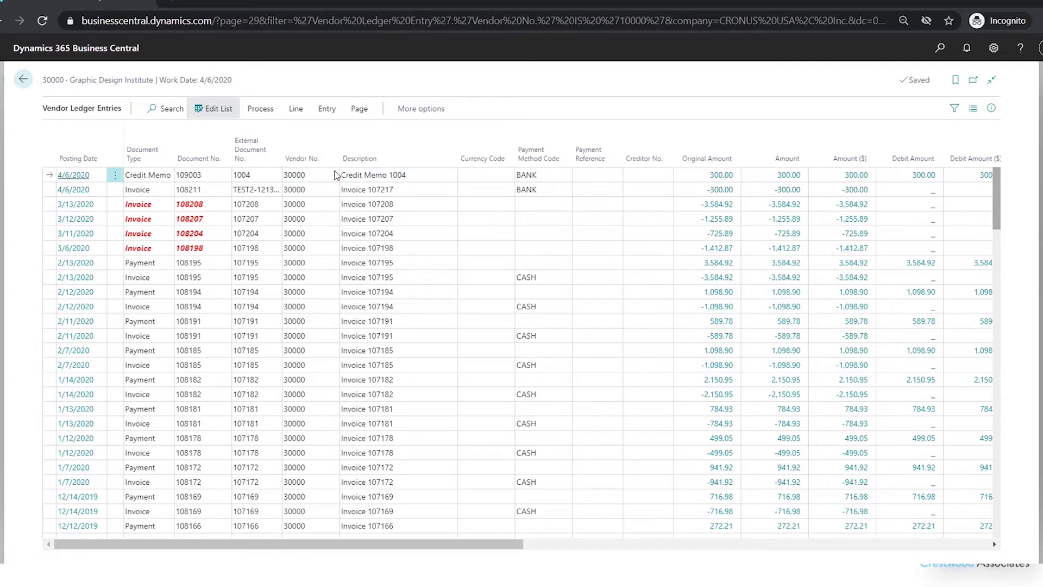
{"action": "left_click", "coordinate": [326, 109]}
{"action": "left_click", "coordinate": [168, 134]}
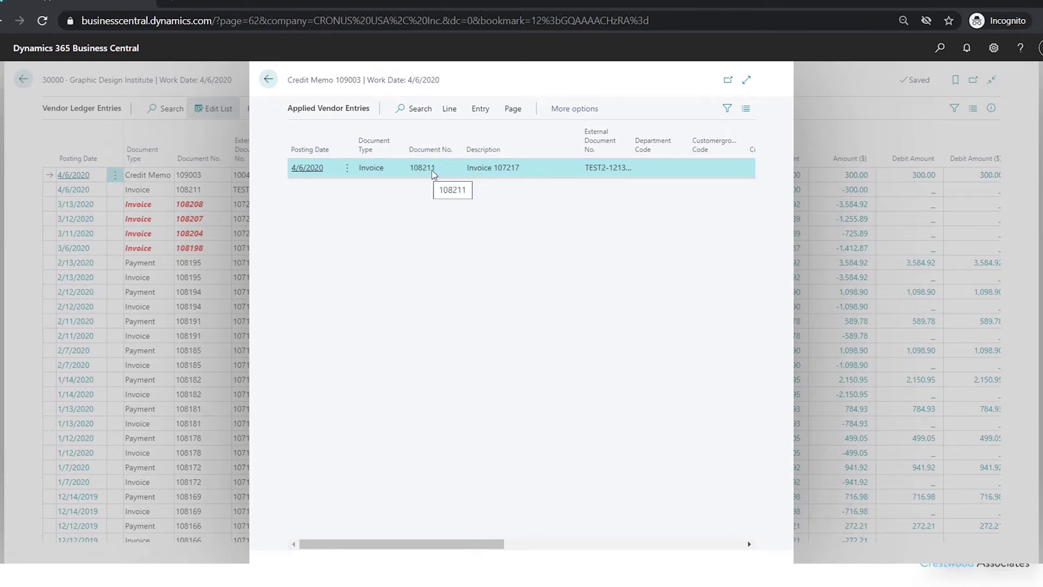
{"action": "left_click", "coordinate": [46, 83]}
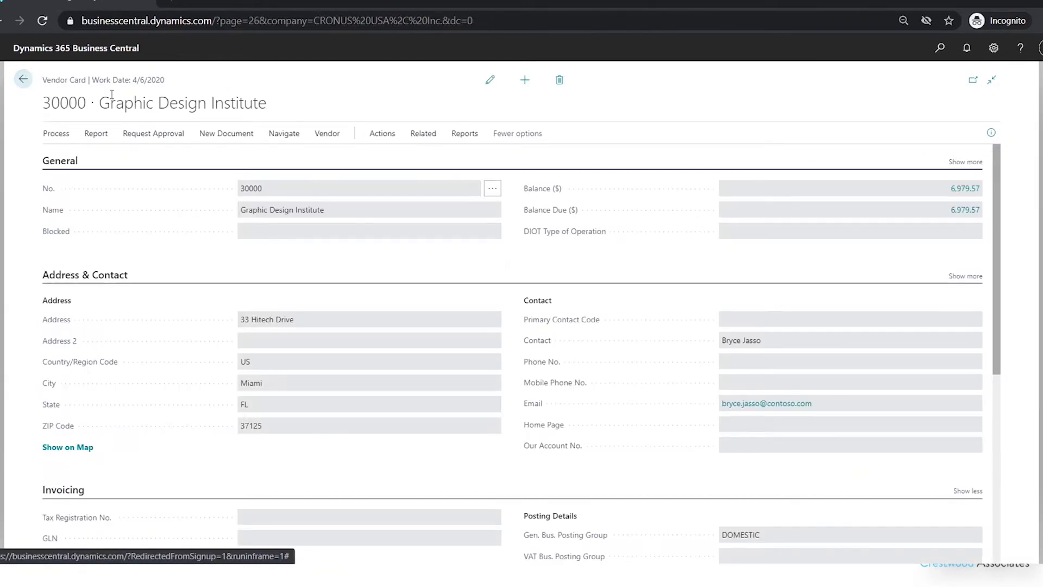
{"action": "key", "text": "Escape"}
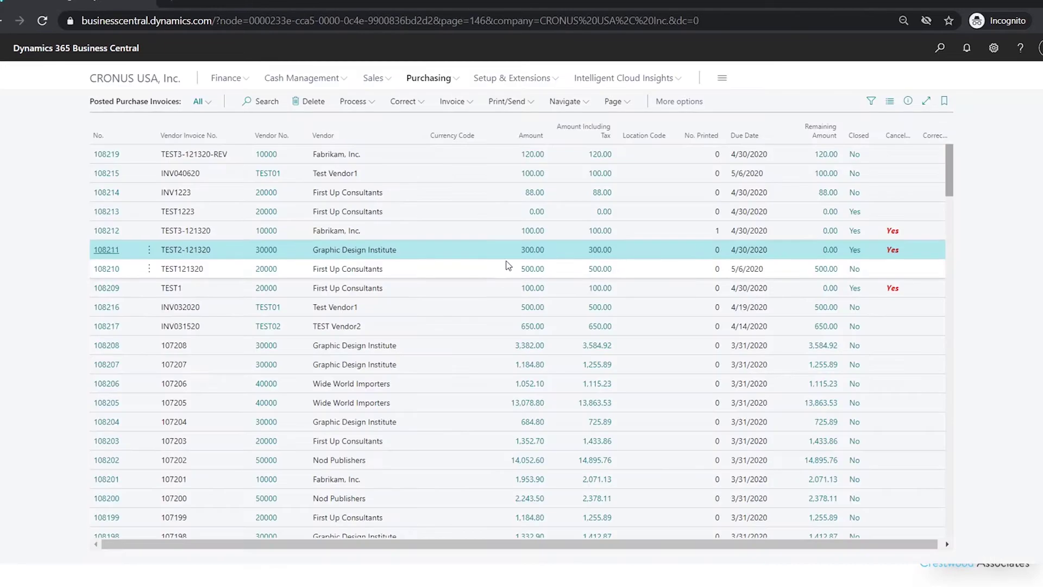
Create a corrective credit memo from the posted purchase invoice TEST121320 for First Up Consultants.
{"action": "left_click", "coordinate": [466, 266]}
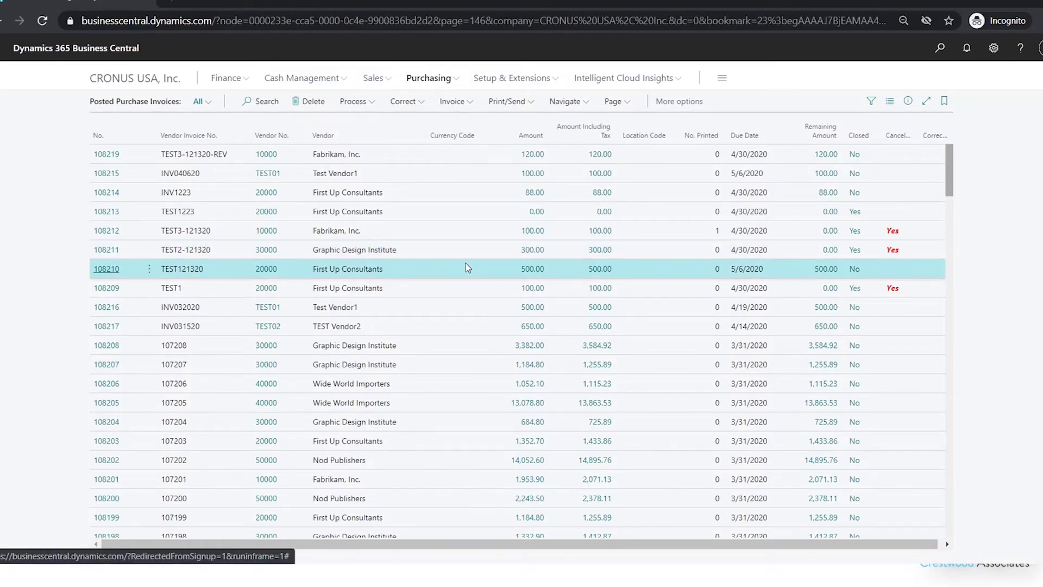
{"action": "left_click", "coordinate": [412, 102]}
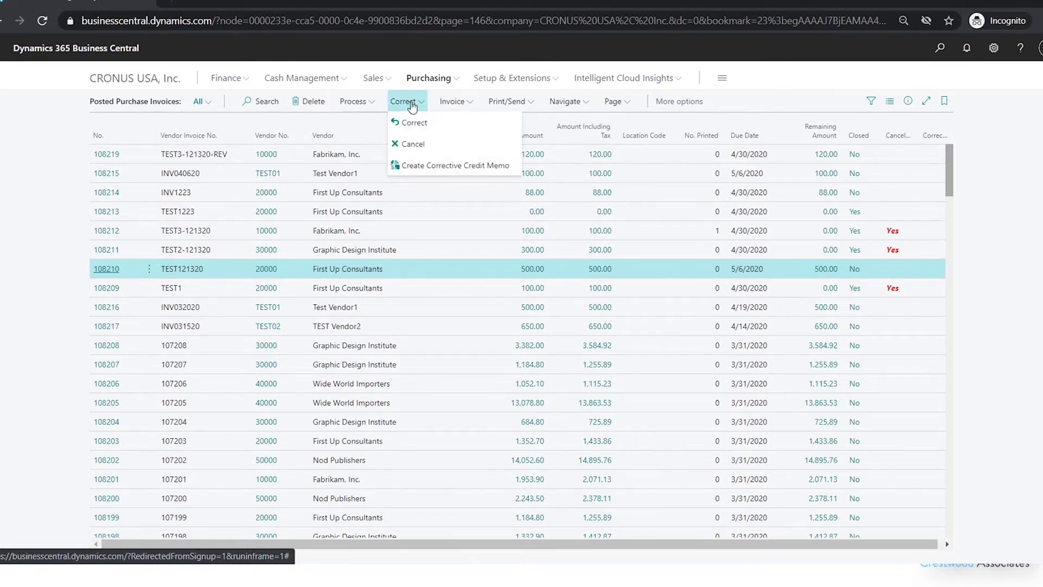
{"action": "left_click", "coordinate": [461, 166]}
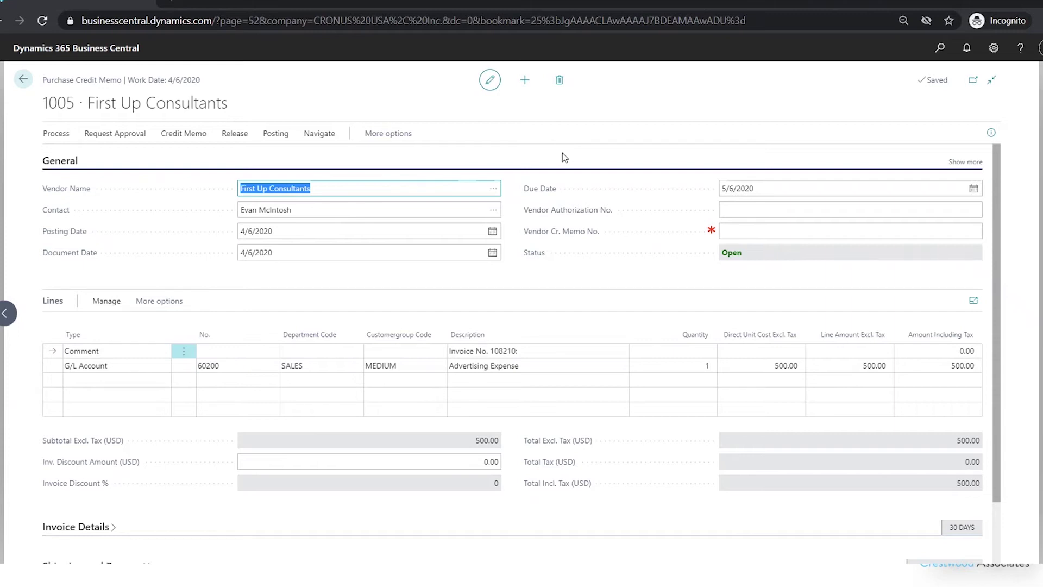
Set the credit memo's posting date to 5/1/2020 and its vendor credit memo number to CR050120.
{"action": "left_click", "coordinate": [345, 232]}
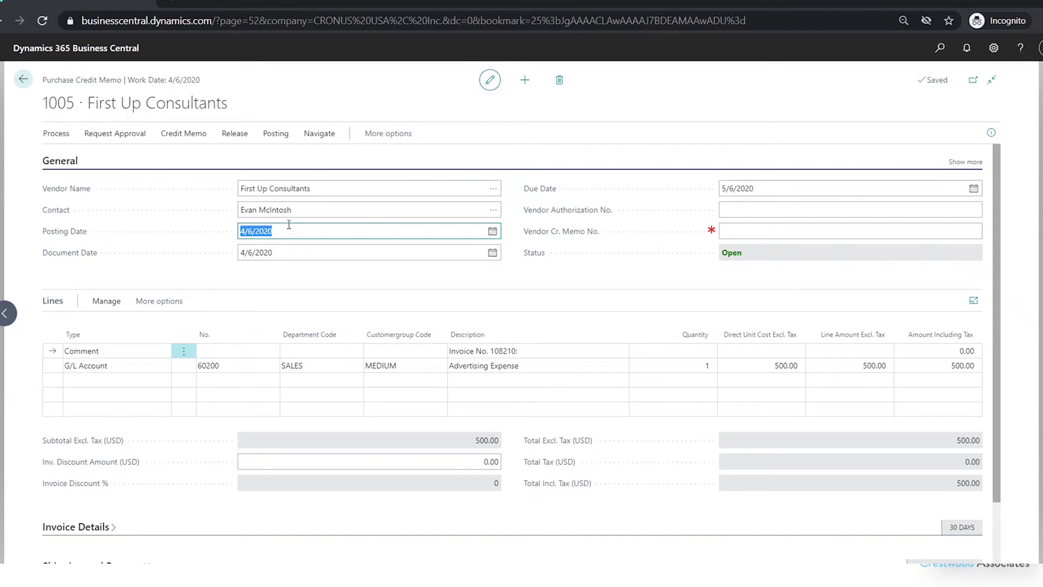
{"action": "type", "text": "050120"}
{"action": "key", "text": "Tab"}
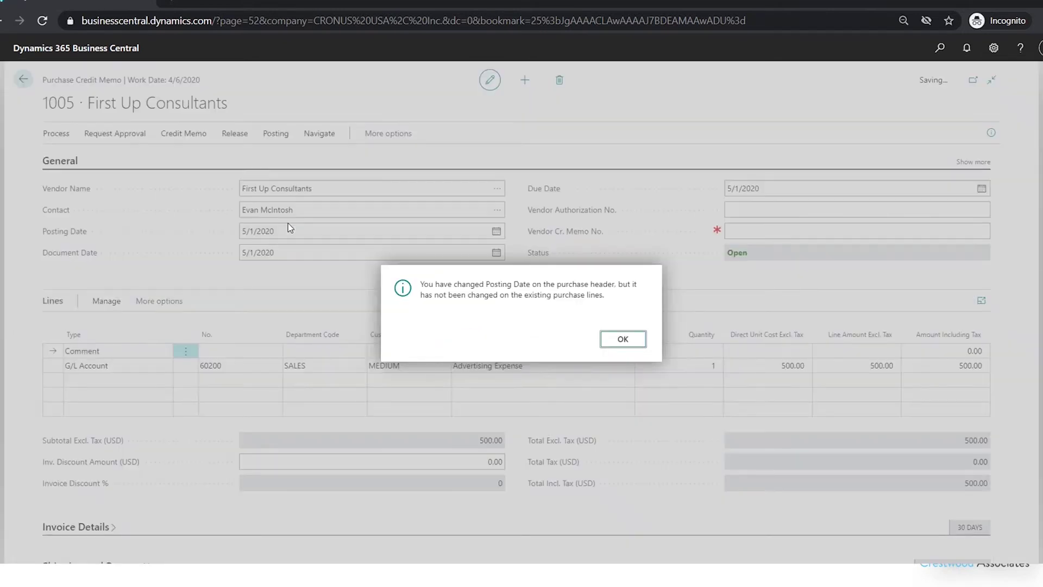
{"action": "left_click", "coordinate": [622, 338]}
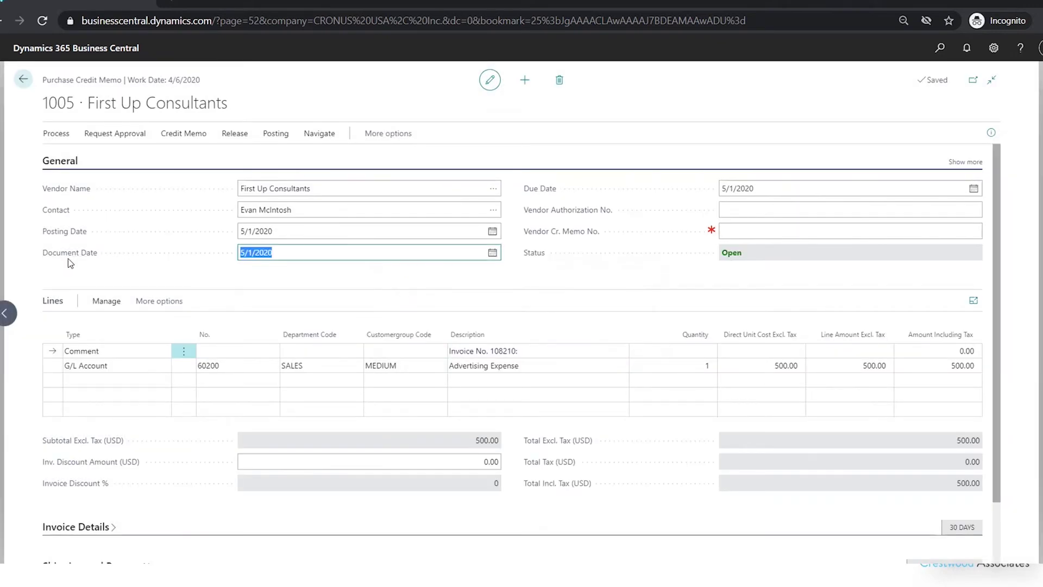
{"action": "left_click", "coordinate": [729, 230]}
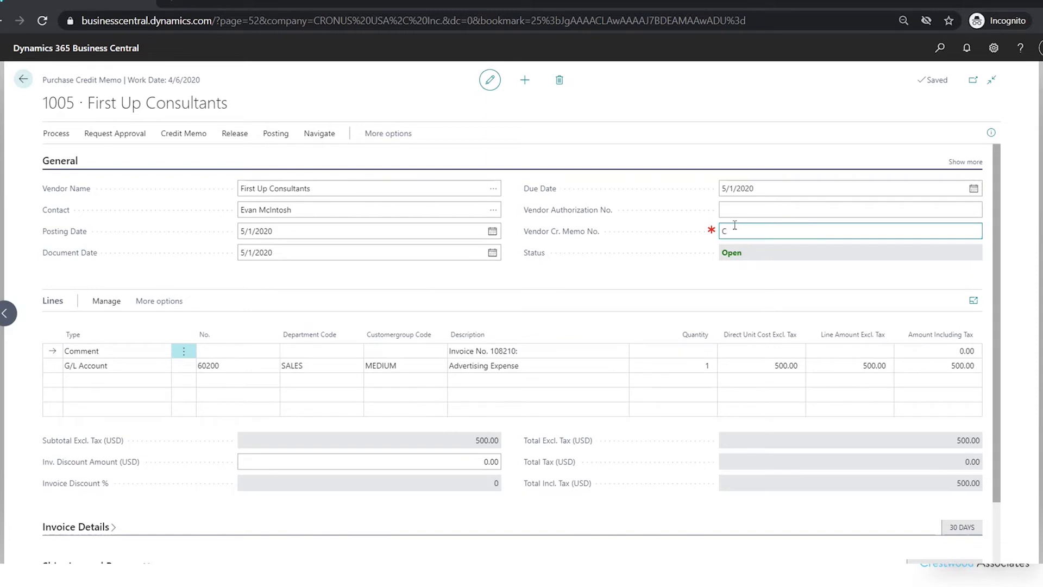
{"action": "type", "text": "CR050120"}
Post the First Up Consultants credit memo without opening the posted document.
{"action": "left_click", "coordinate": [275, 133]}
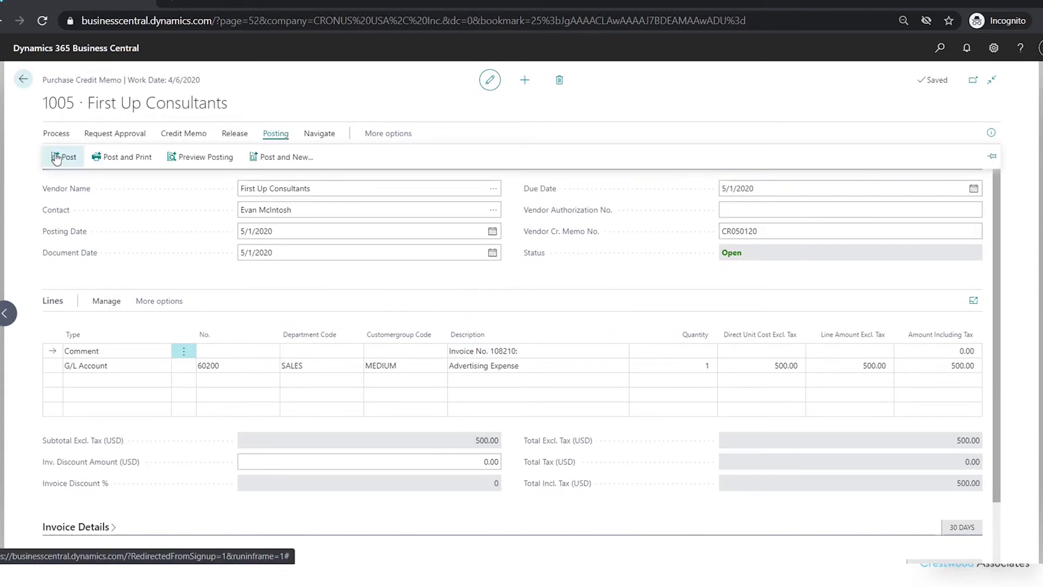
{"action": "left_click", "coordinate": [57, 157]}
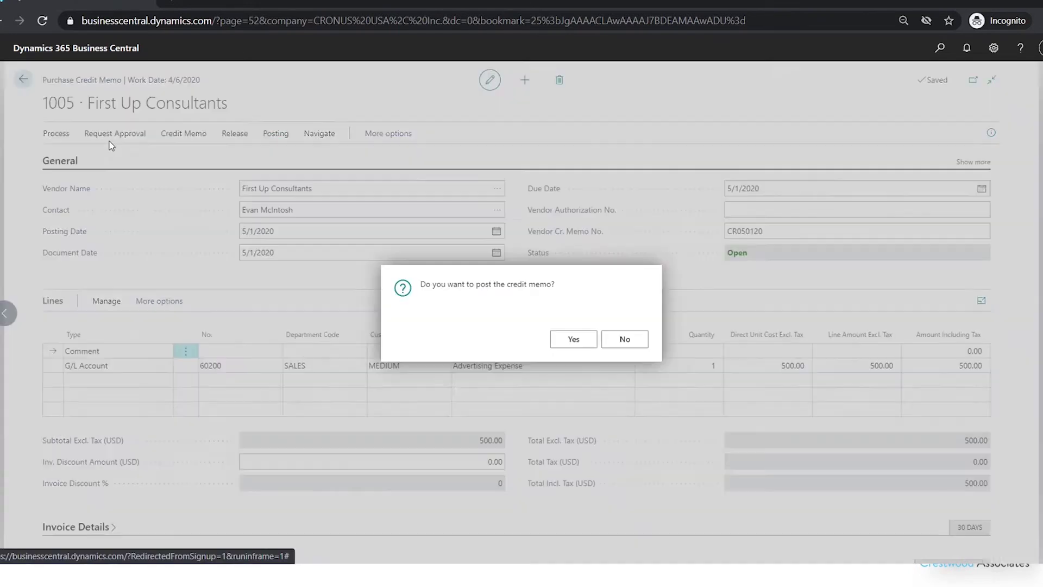
{"action": "left_click", "coordinate": [570, 340]}
{"action": "left_click", "coordinate": [624, 340]}
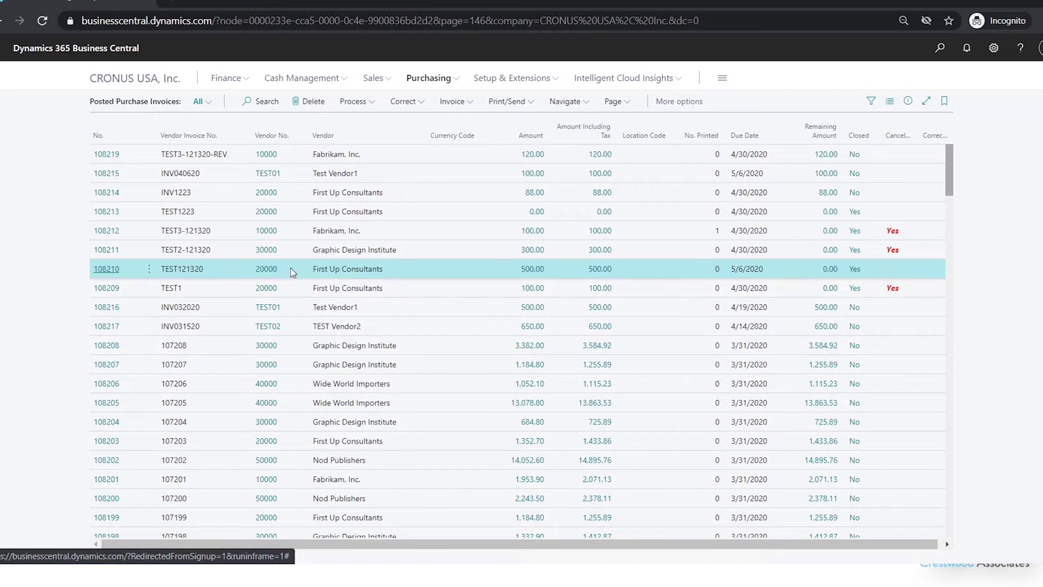
Check invoice 108210 and credit memo 109004 in the First Up Consultants vendor ledger entries, and return to the posted purchase invoices list.
{"action": "left_click", "coordinate": [268, 269]}
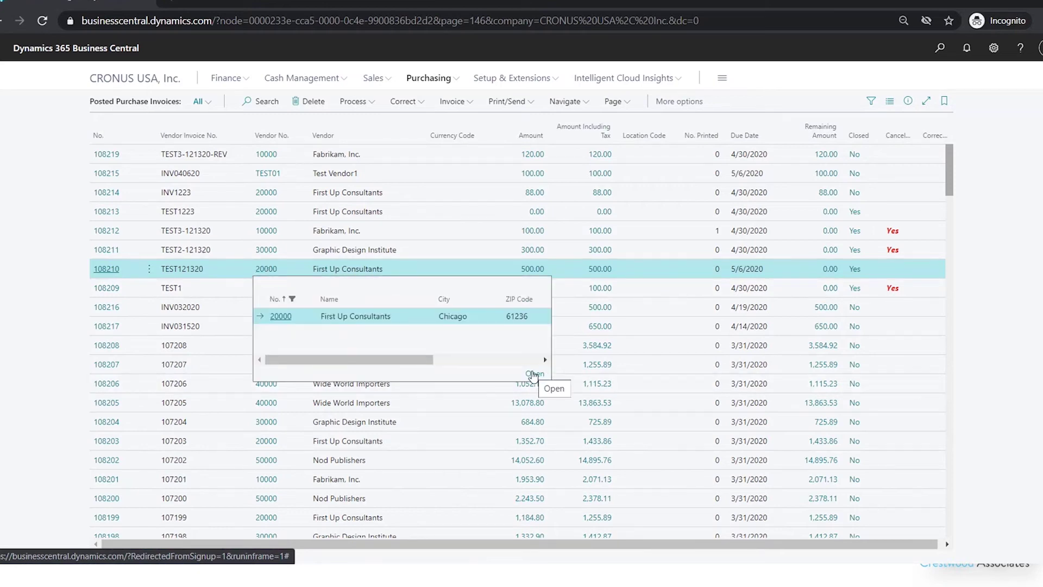
{"action": "left_click", "coordinate": [534, 374]}
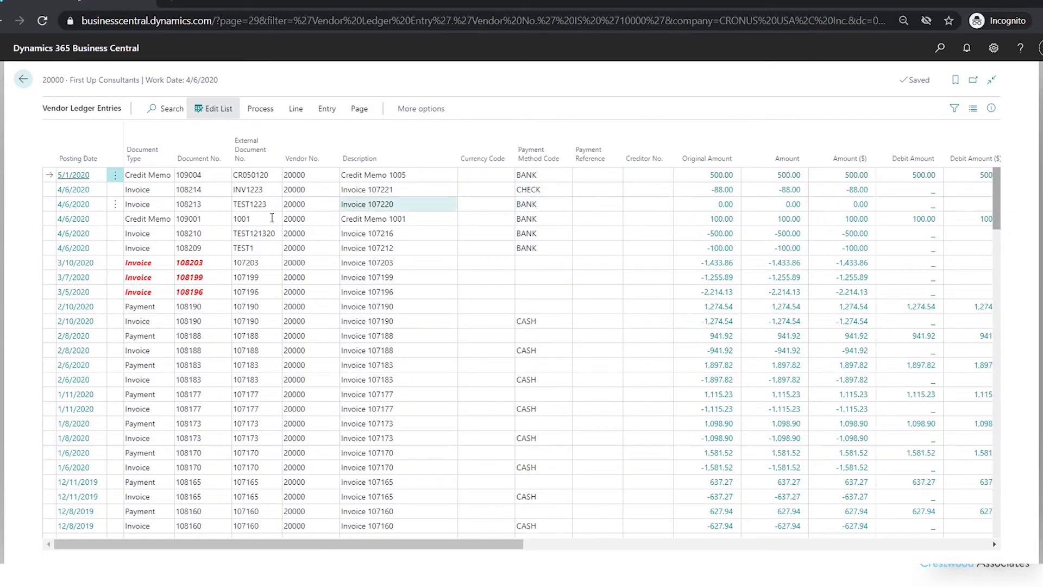
{"action": "left_click", "coordinate": [196, 234]}
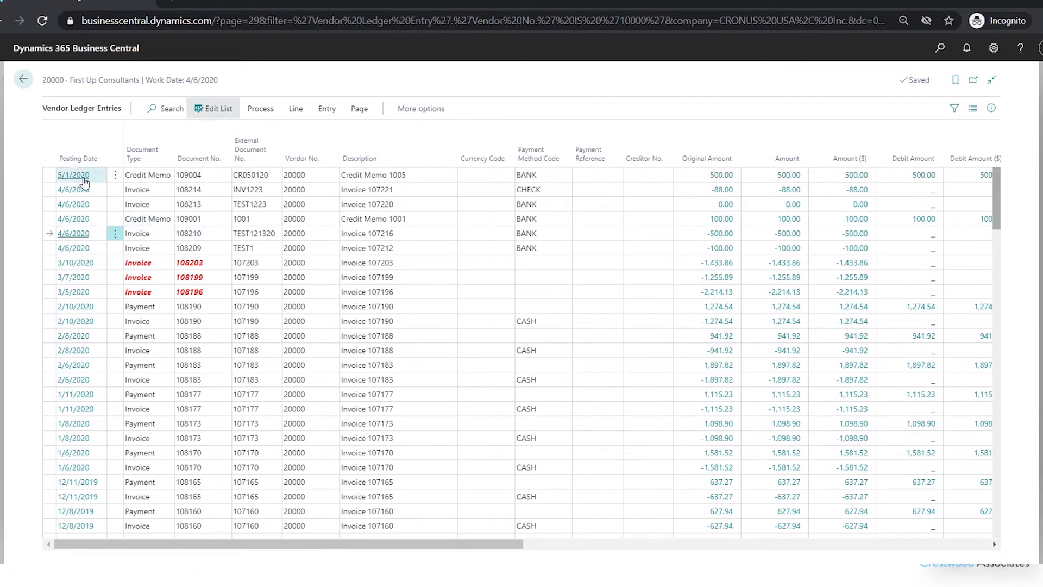
{"action": "left_click", "coordinate": [360, 174]}
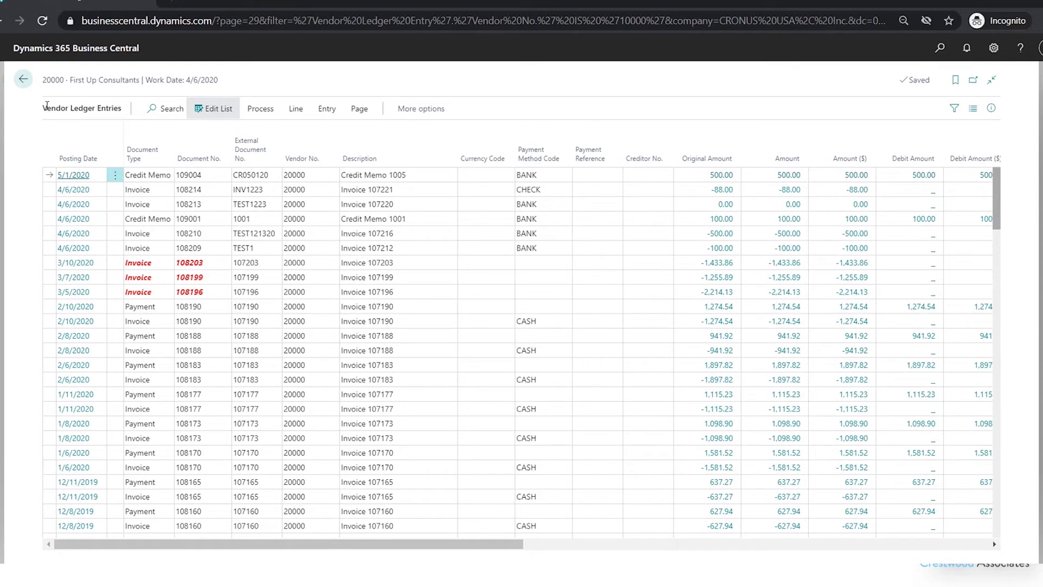
{"action": "scroll", "coordinate": [438, 242], "scroll_direction": "down", "scroll_amount": 2}
{"action": "key", "text": "Escape"}
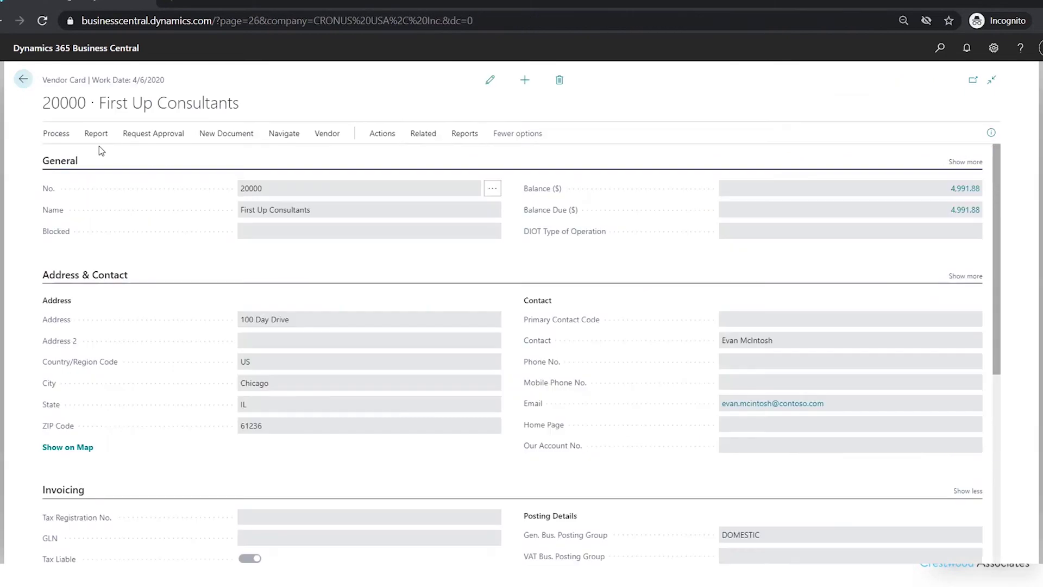
{"action": "left_click", "coordinate": [23, 80]}
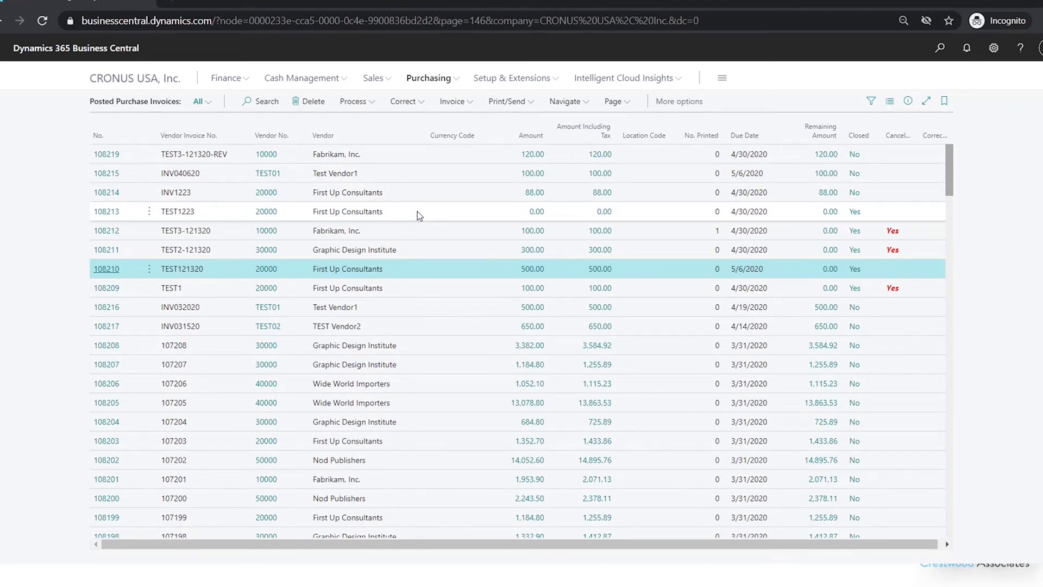
Review the correction options available for the posted purchase invoice INV1223.
{"action": "left_click", "coordinate": [425, 194]}
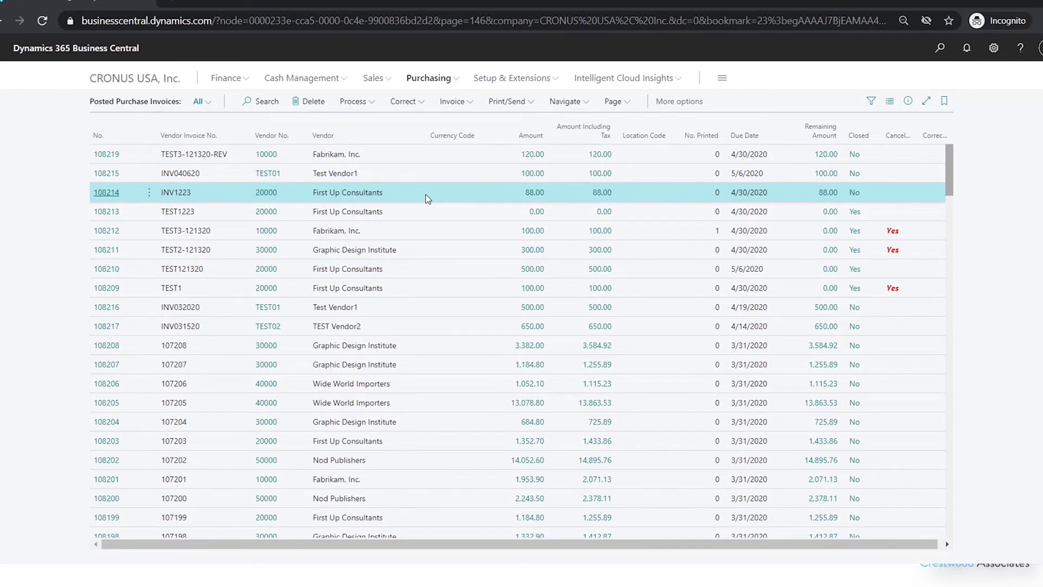
{"action": "left_click", "coordinate": [403, 102]}
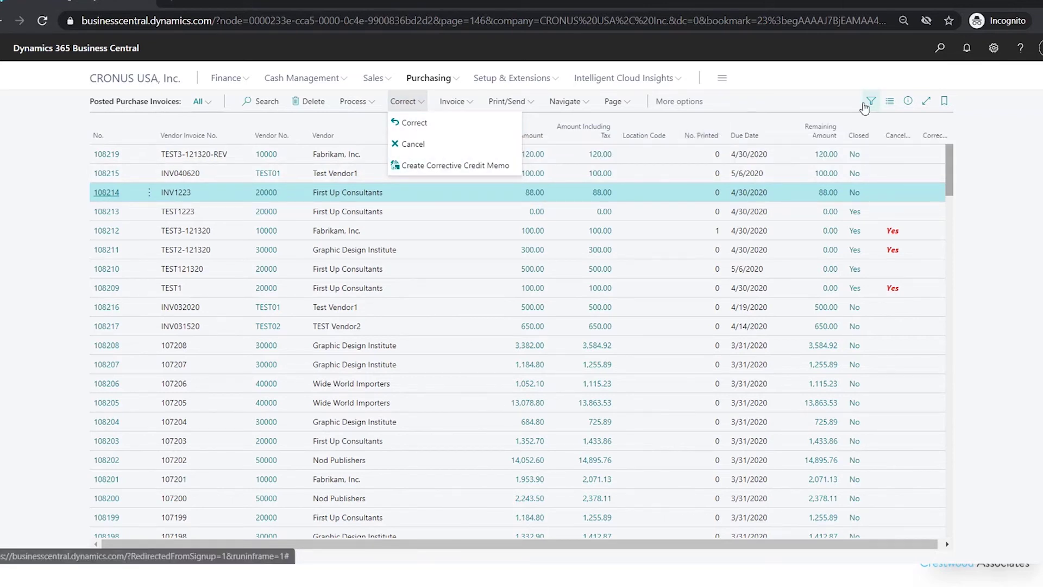
{"action": "left_click", "coordinate": [1012, 130]}
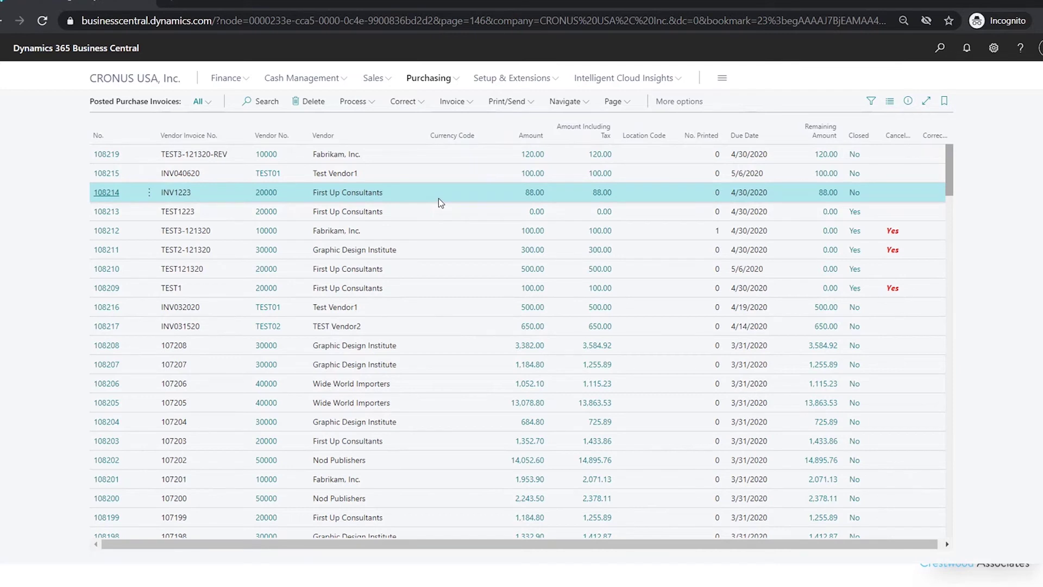
Create a new purchase credit memo for the vendor First Up Consultants.
{"action": "left_click", "coordinate": [436, 78]}
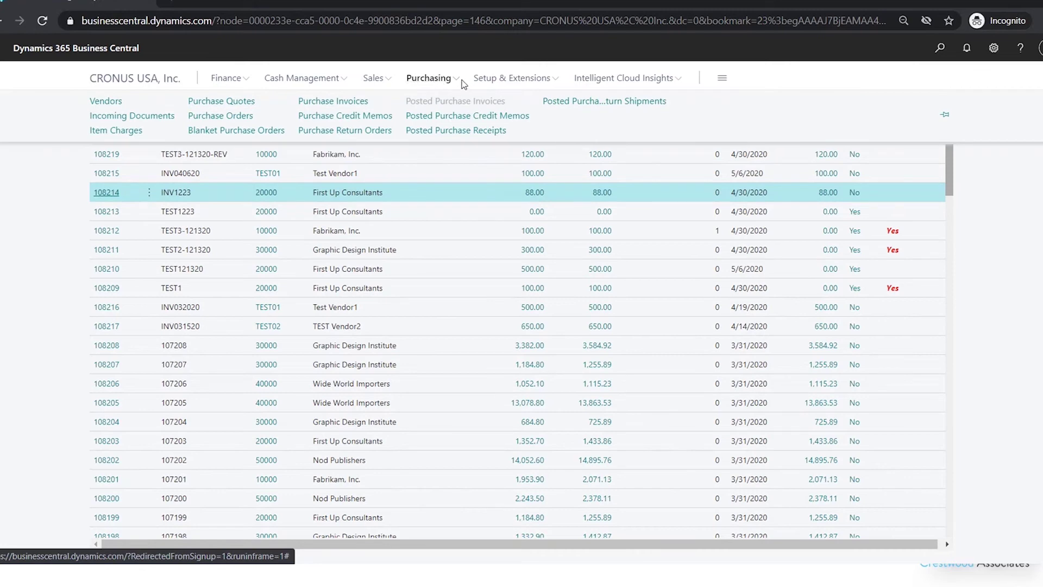
{"action": "left_click", "coordinate": [363, 116]}
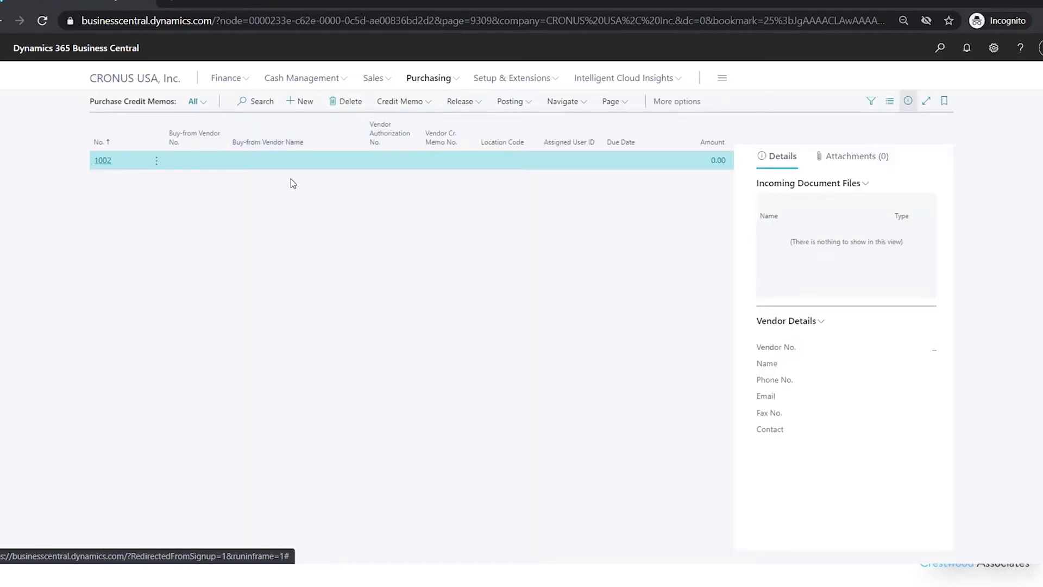
{"action": "left_click", "coordinate": [299, 103]}
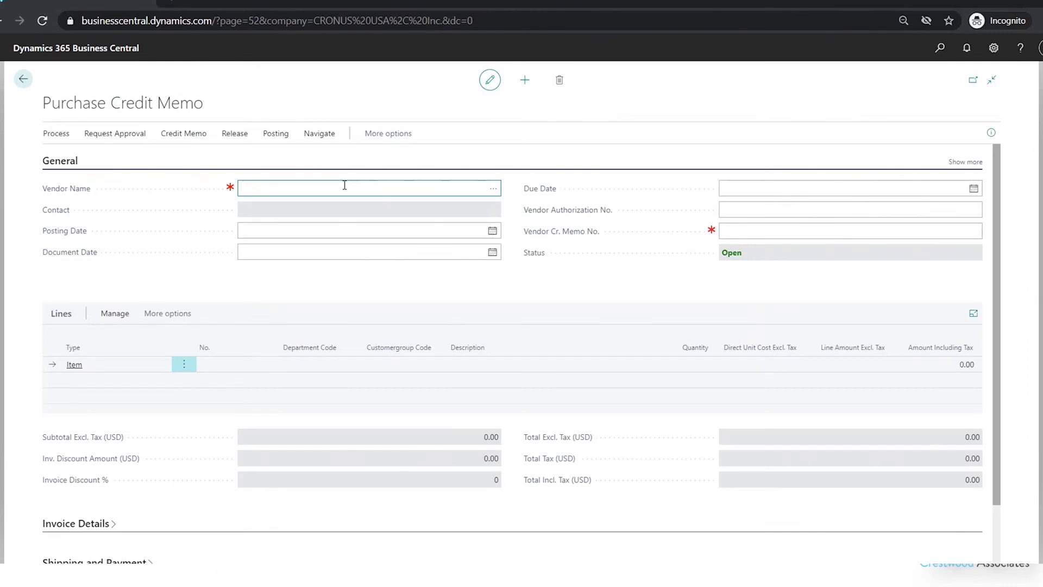
{"action": "type", "text": "20000"}
{"action": "key", "text": "Tab"}
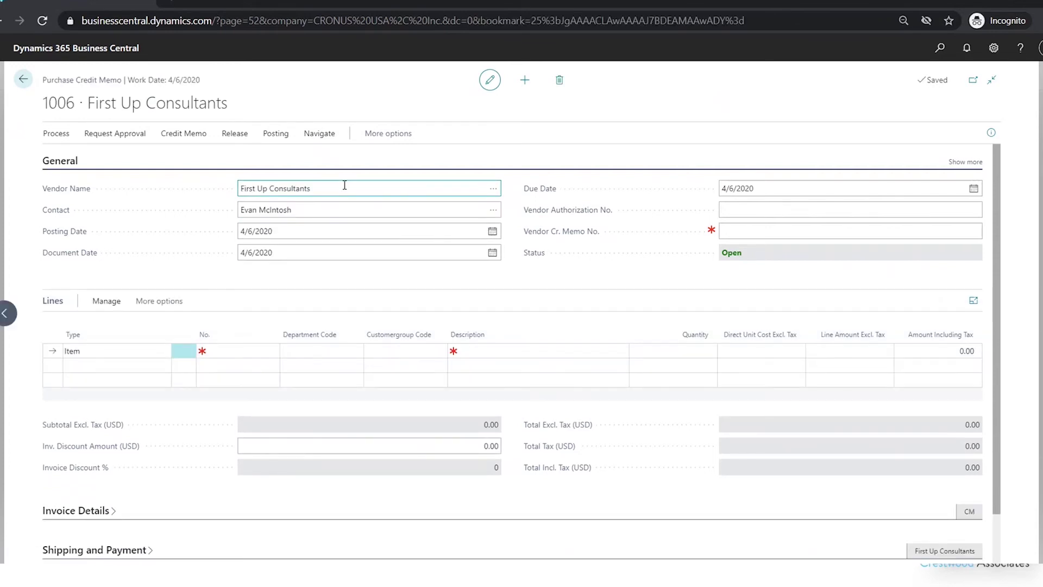
Enter CRTEST1223-1 as the vendor credit memo number on the First Up Consultants credit memo.
{"action": "left_click", "coordinate": [353, 211]}
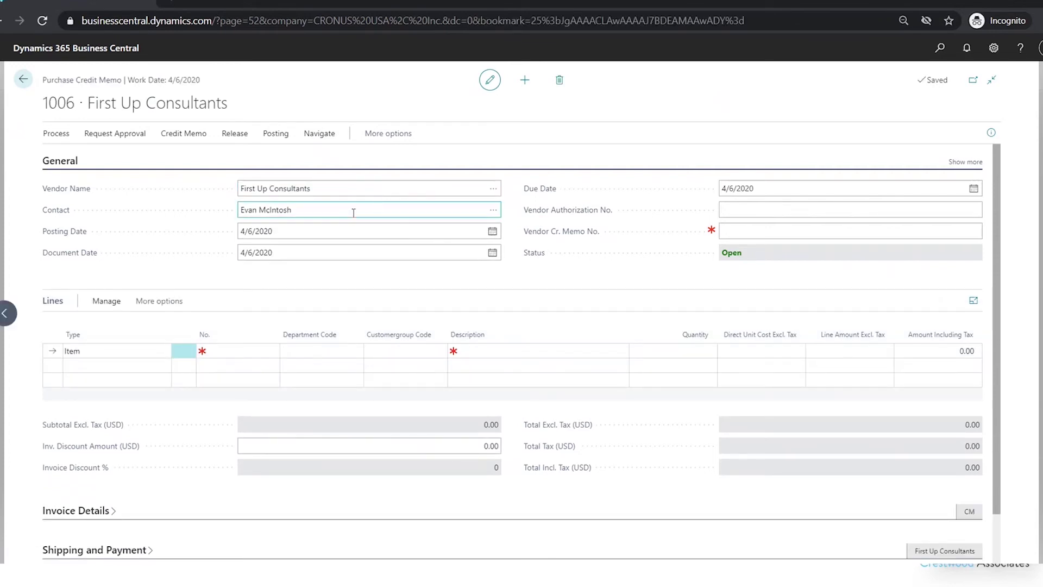
{"action": "left_click", "coordinate": [297, 233]}
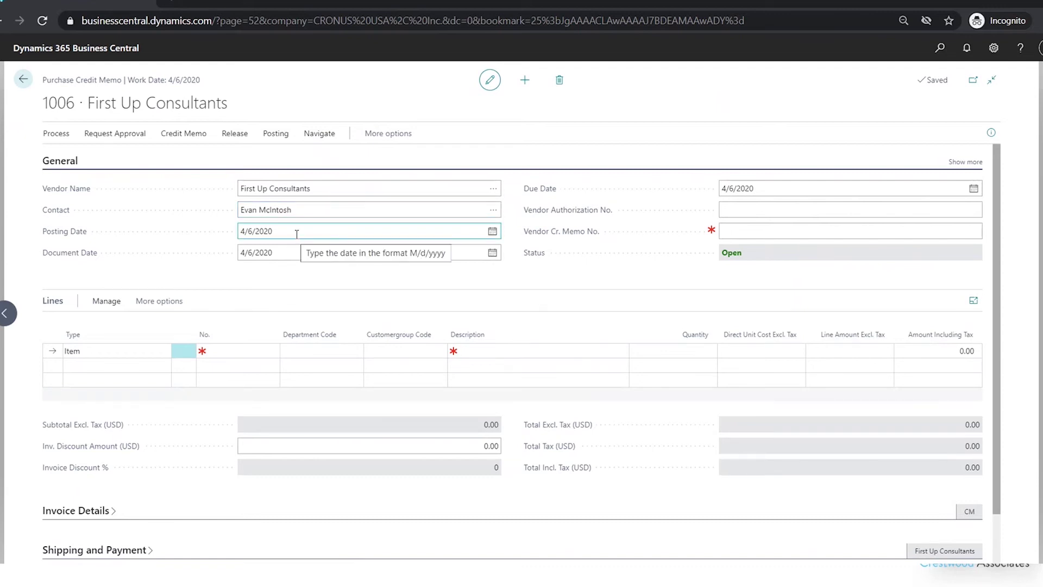
{"action": "left_click", "coordinate": [736, 232]}
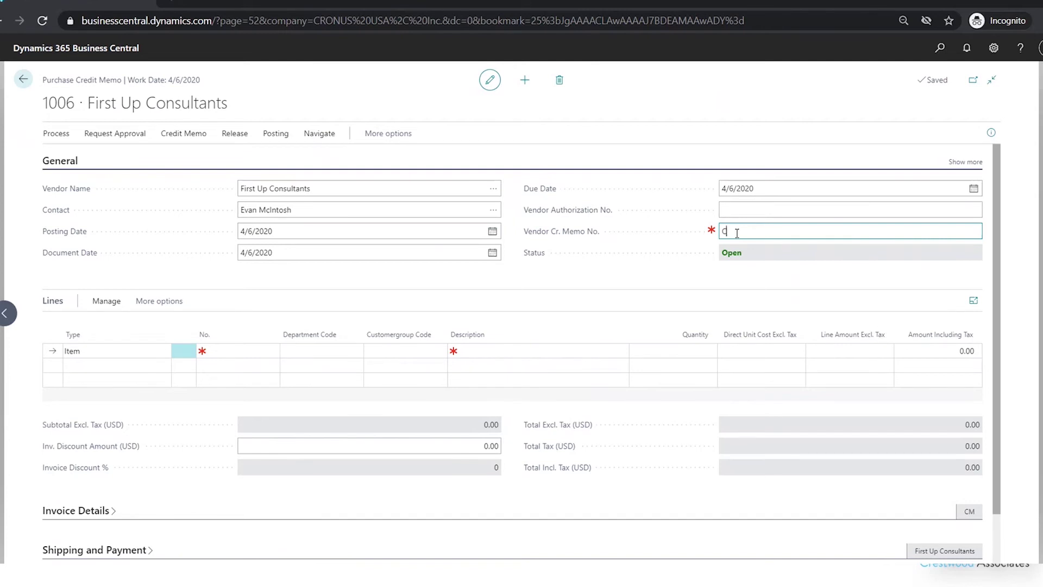
{"action": "type", "text": "CRTEST1223-1"}
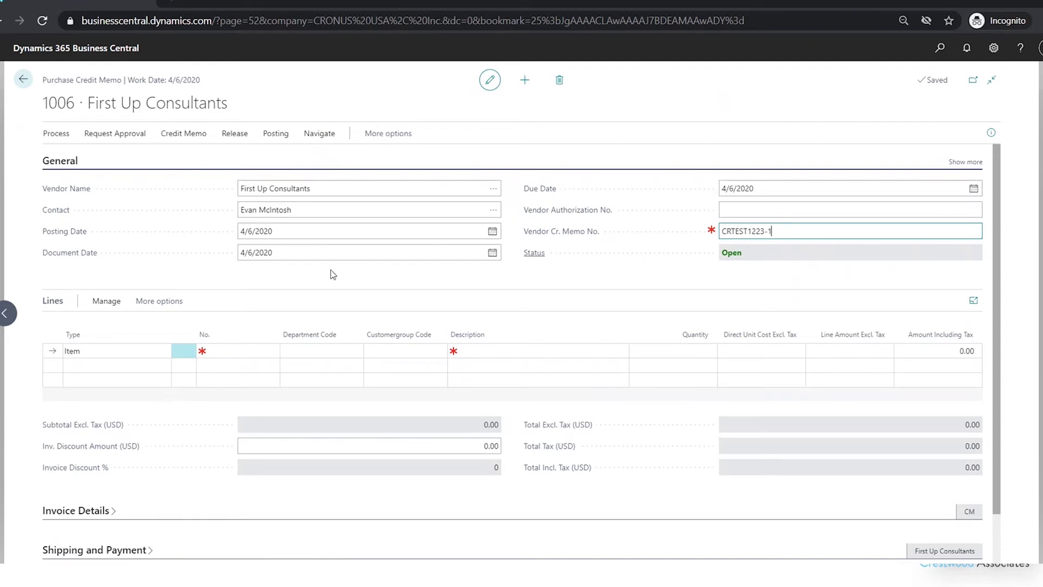
Bring the Rent Expense line of posted invoice 108214 into the credit memo as a posted document line to reverse.
{"action": "left_click", "coordinate": [61, 135]}
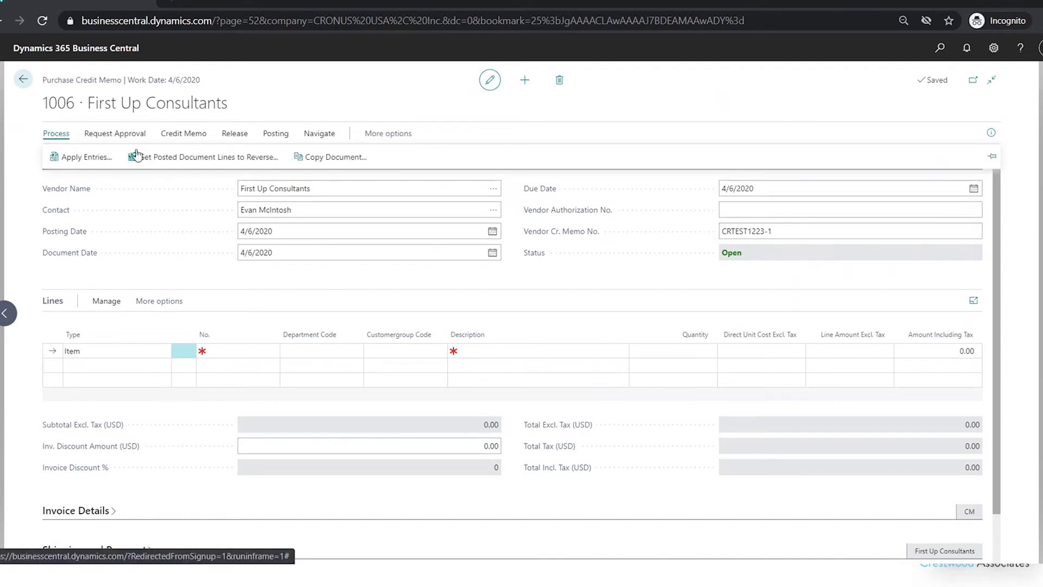
{"action": "left_click", "coordinate": [184, 159]}
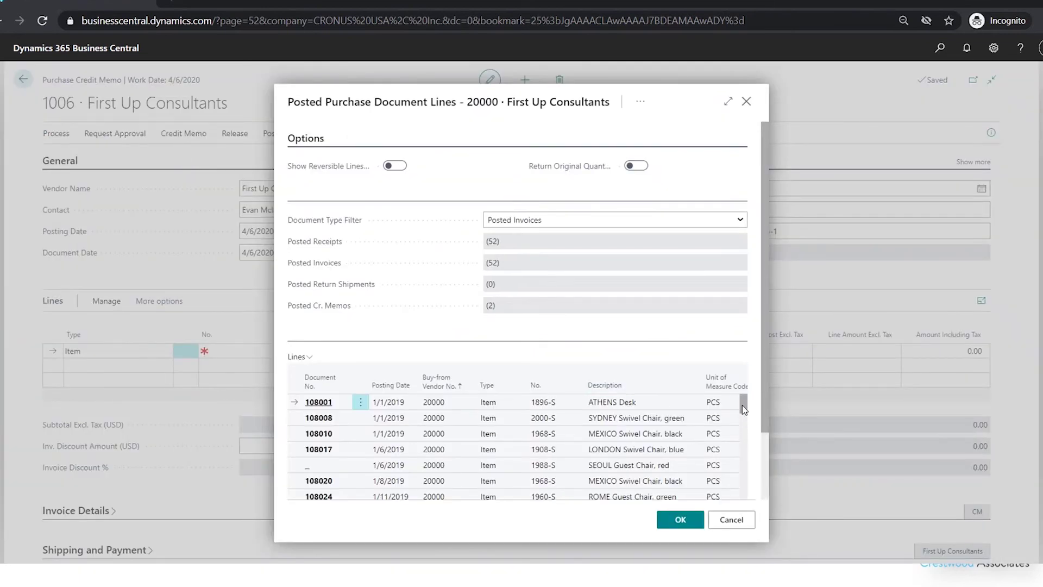
{"action": "left_click_drag", "start_coordinate": [743, 408], "coordinate": [743, 490]}
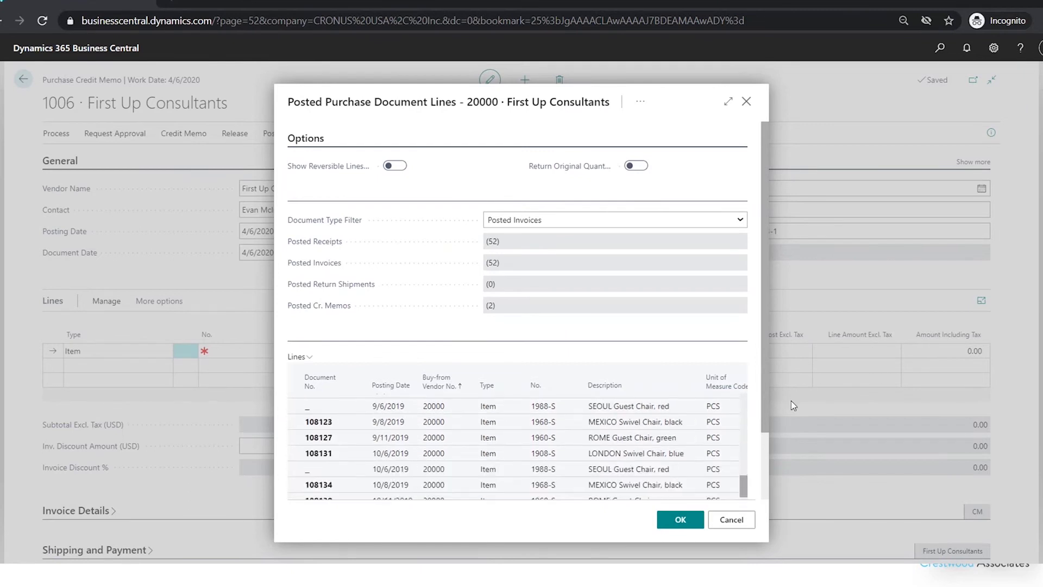
{"action": "scroll", "coordinate": [767, 430], "scroll_direction": "down", "scroll_amount": 2}
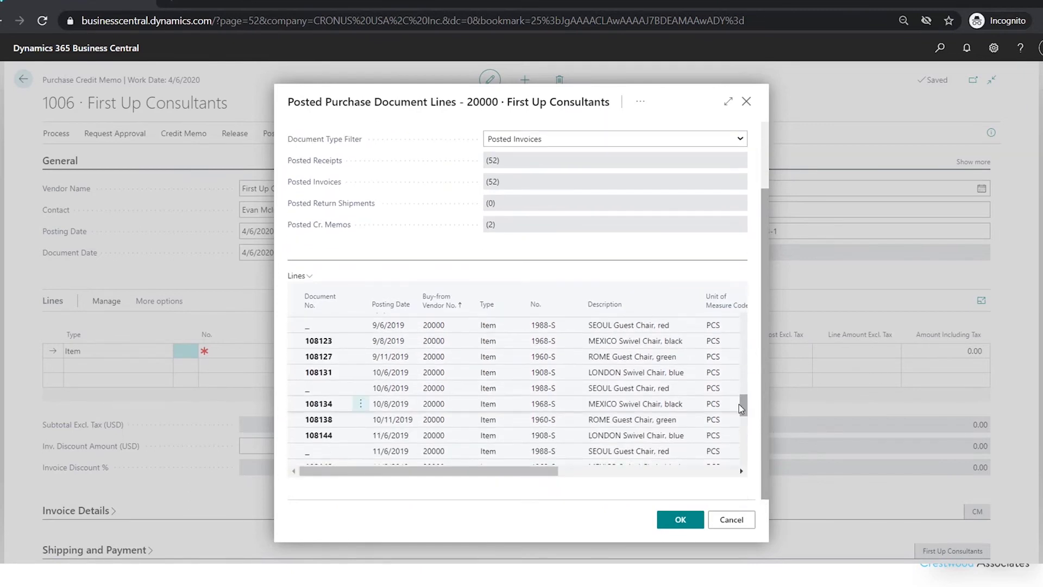
{"action": "left_click_drag", "start_coordinate": [744, 409], "coordinate": [744, 468]}
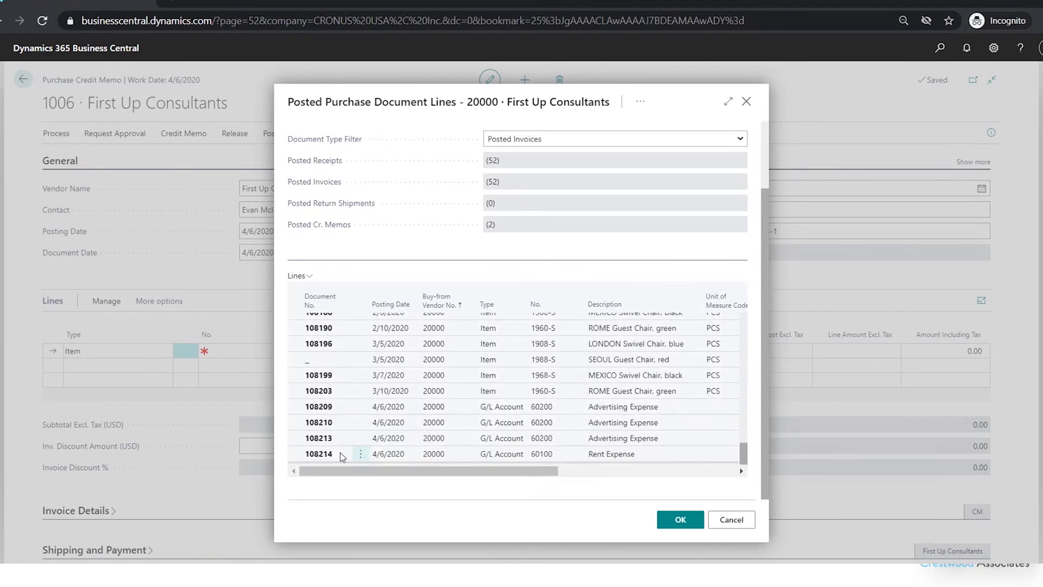
{"action": "left_click", "coordinate": [382, 457]}
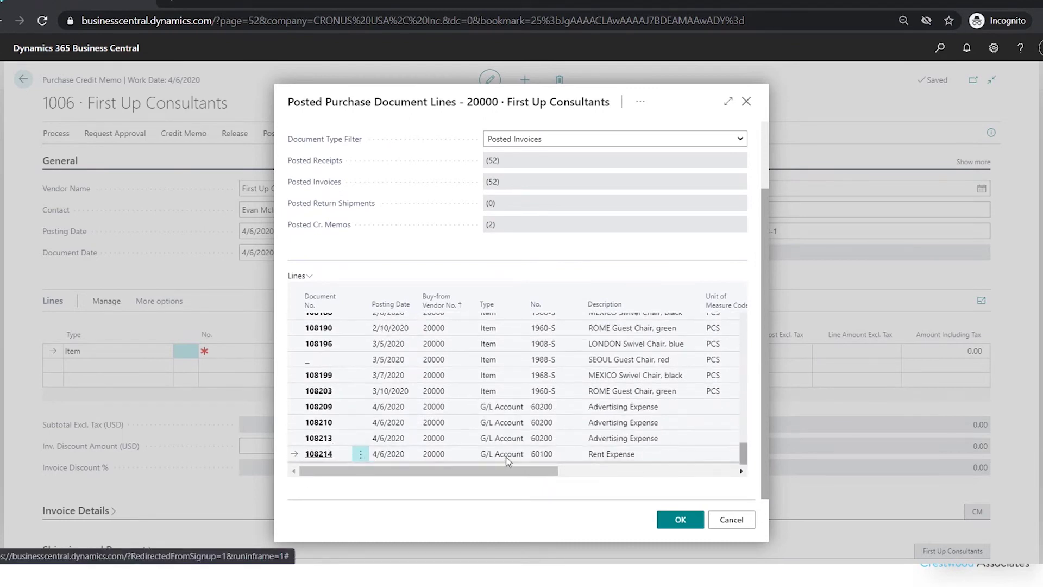
{"action": "left_click", "coordinate": [691, 523]}
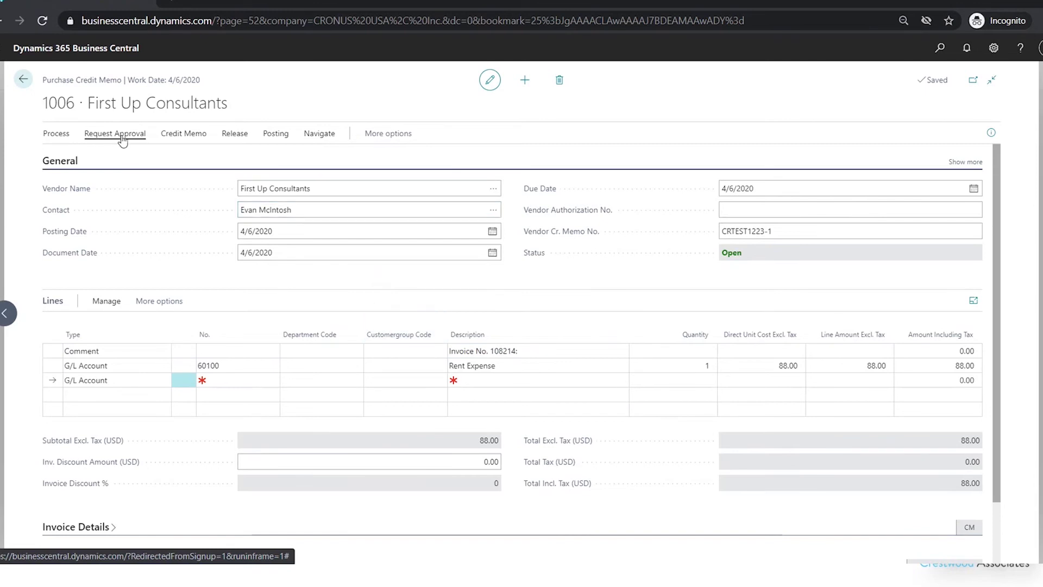
Apply the credit memo to the open vendor entry for invoice 108214 by setting its Applies-to ID.
{"action": "left_click", "coordinate": [59, 134]}
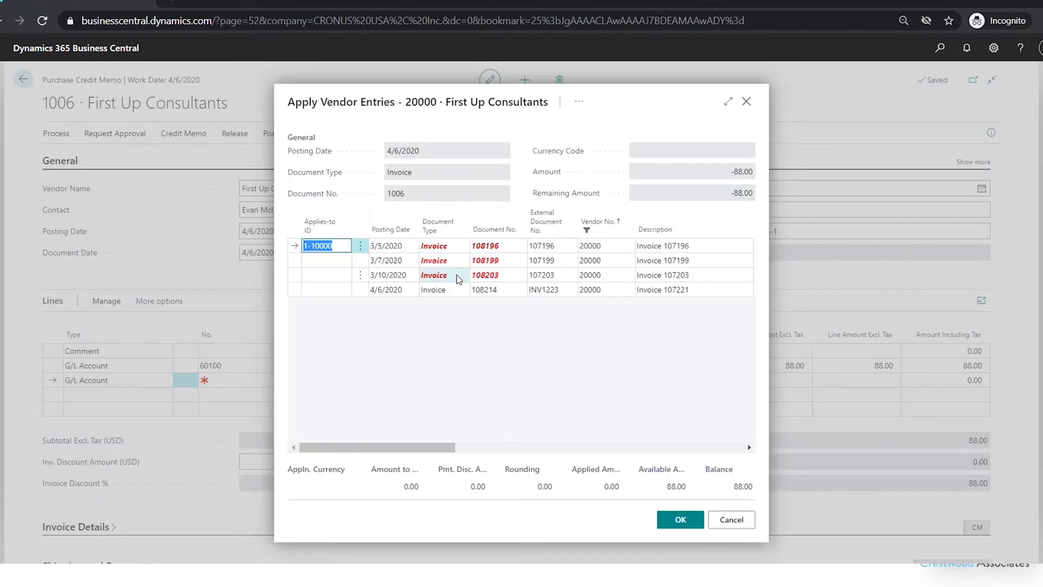
{"action": "left_click", "coordinate": [328, 289]}
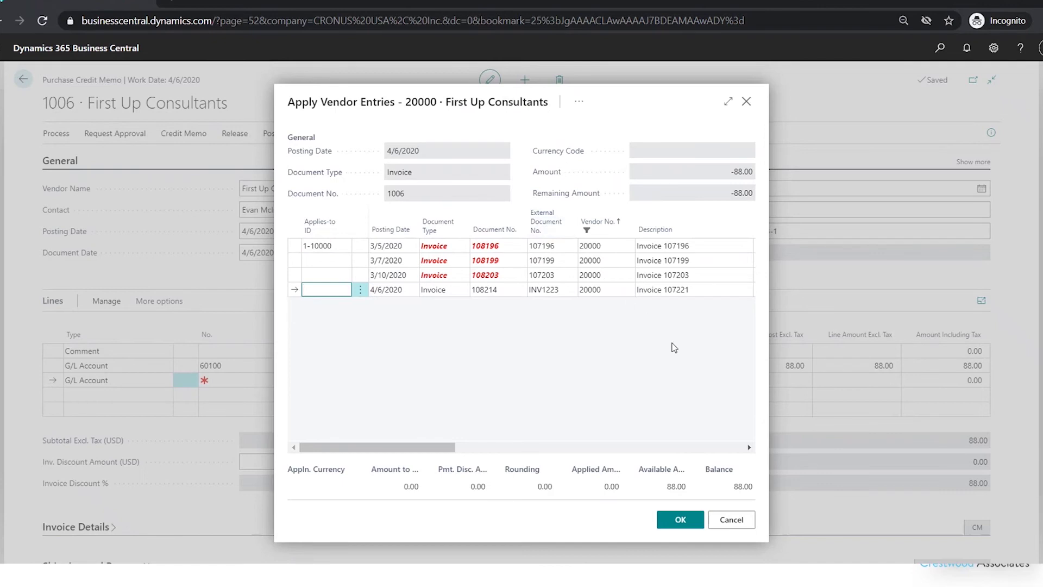
{"action": "left_click", "coordinate": [367, 291]}
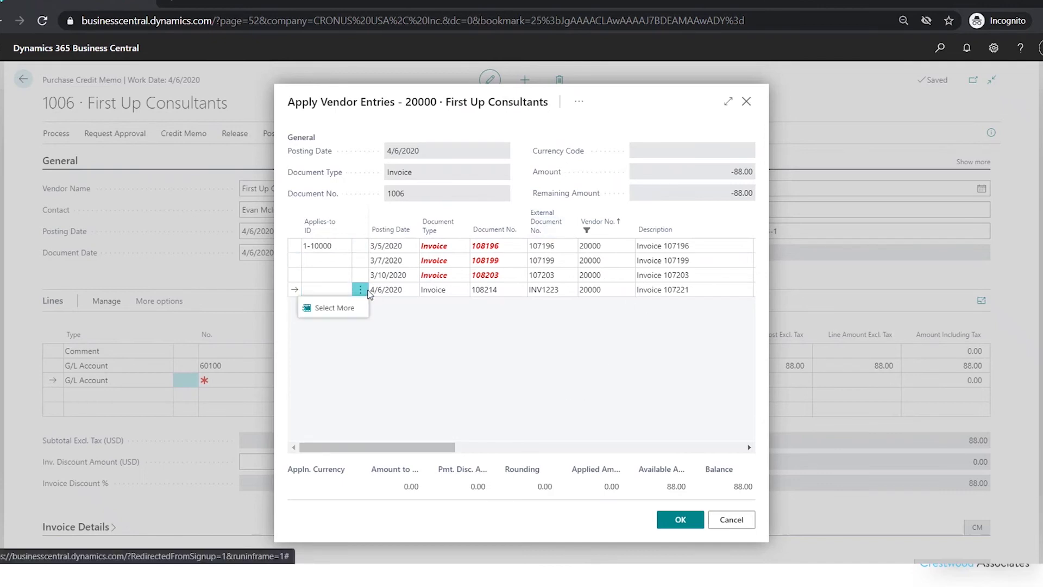
{"action": "left_click", "coordinate": [579, 104]}
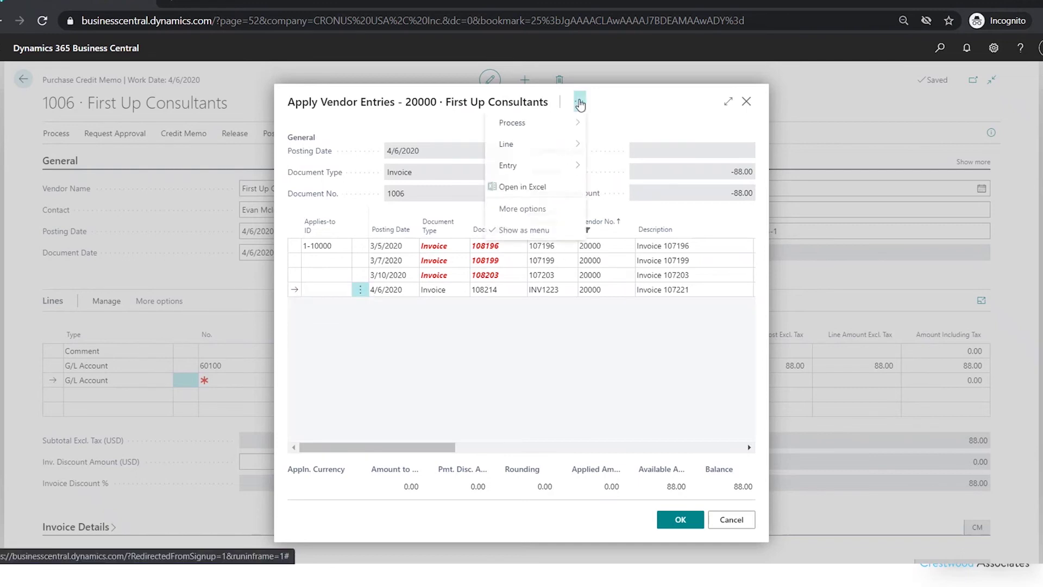
{"action": "mouse_move", "coordinate": [568, 127]}
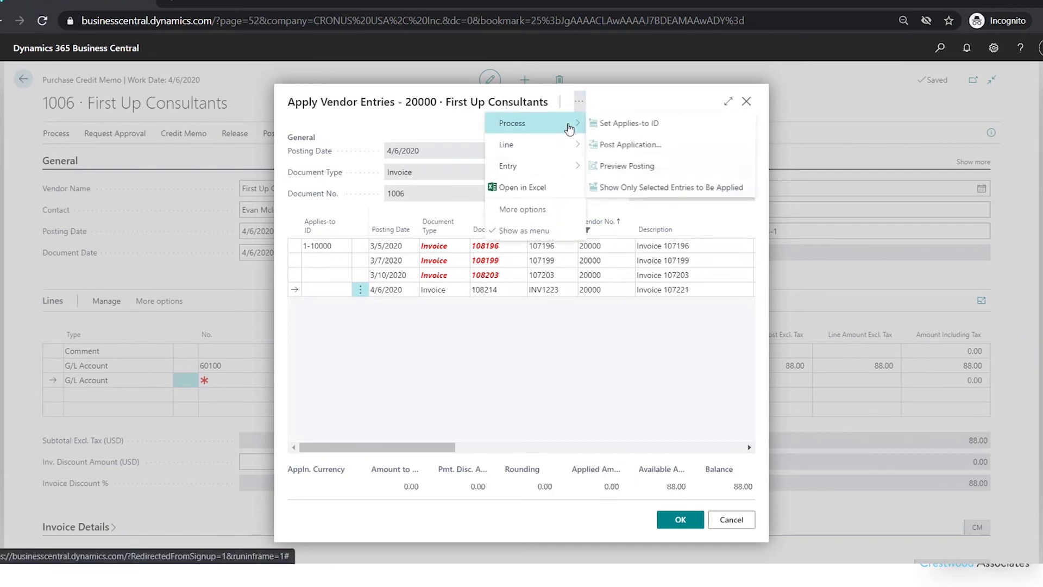
{"action": "left_click", "coordinate": [641, 124]}
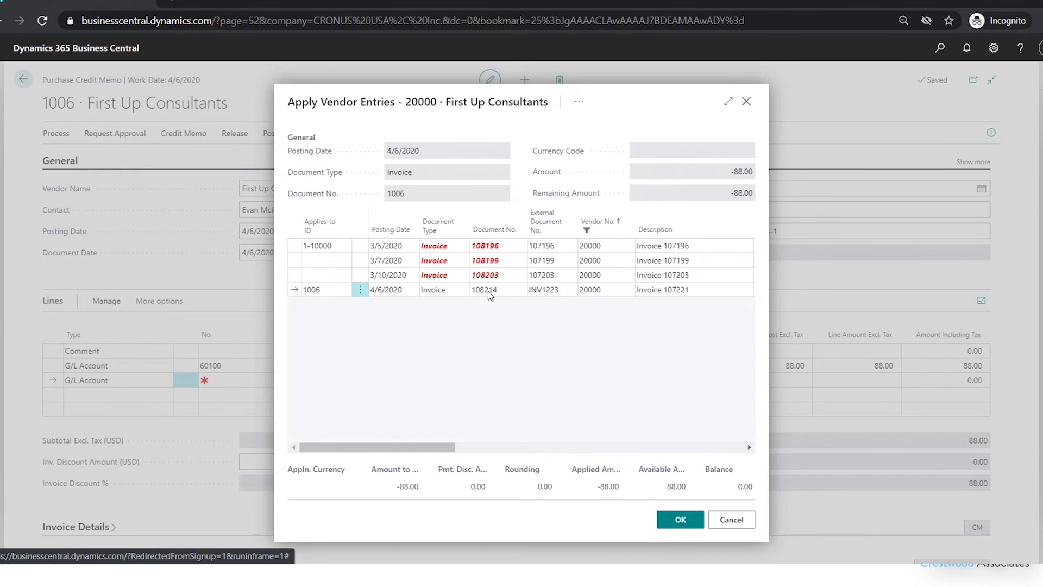
{"action": "left_click", "coordinate": [681, 519]}
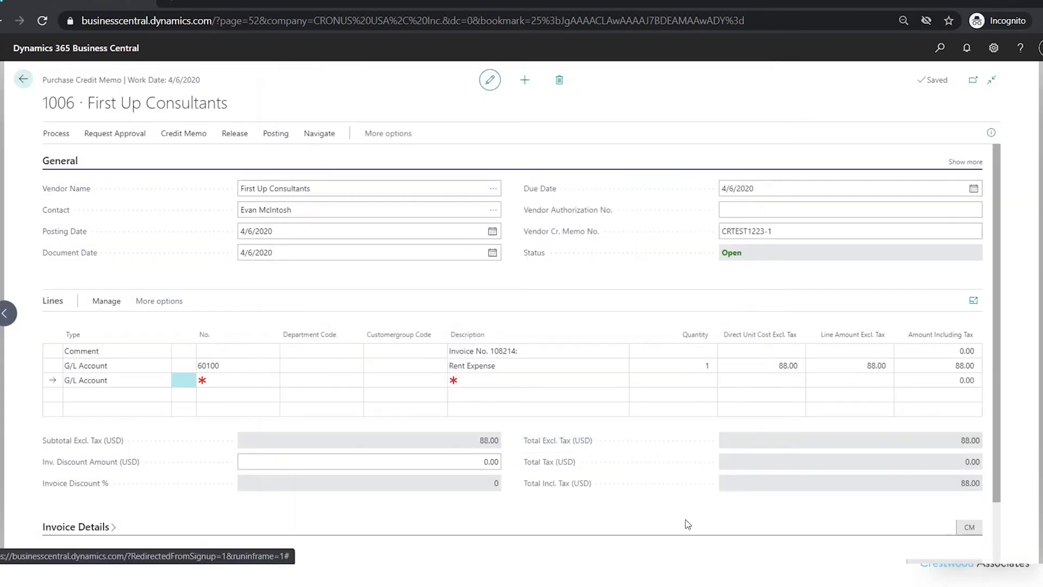
Set the credit memo's posting date to 5/6/2020 and acknowledge the notice about existing purchase lines.
{"action": "left_click", "coordinate": [353, 253]}
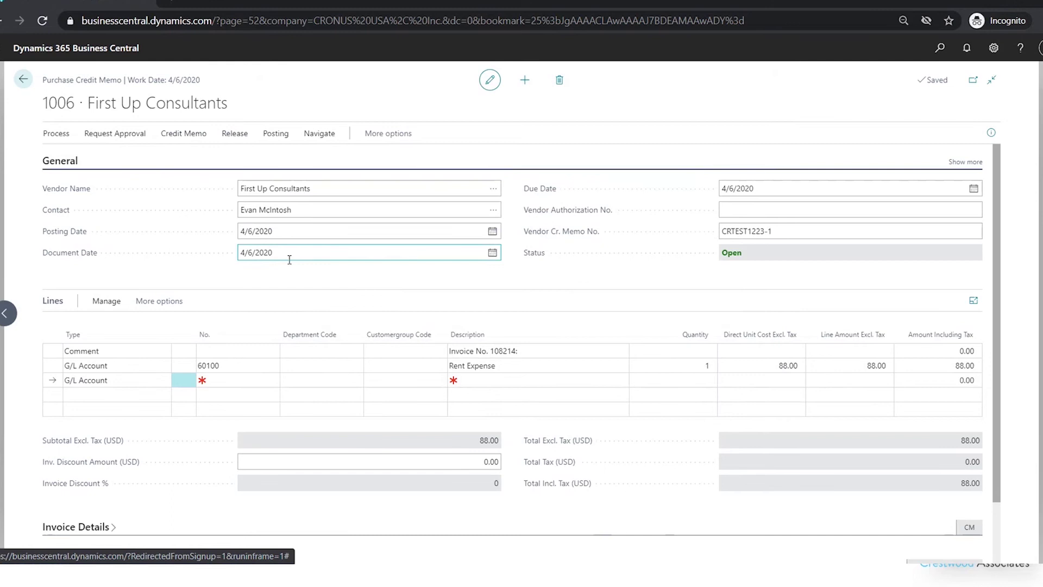
{"action": "left_click", "coordinate": [300, 233]}
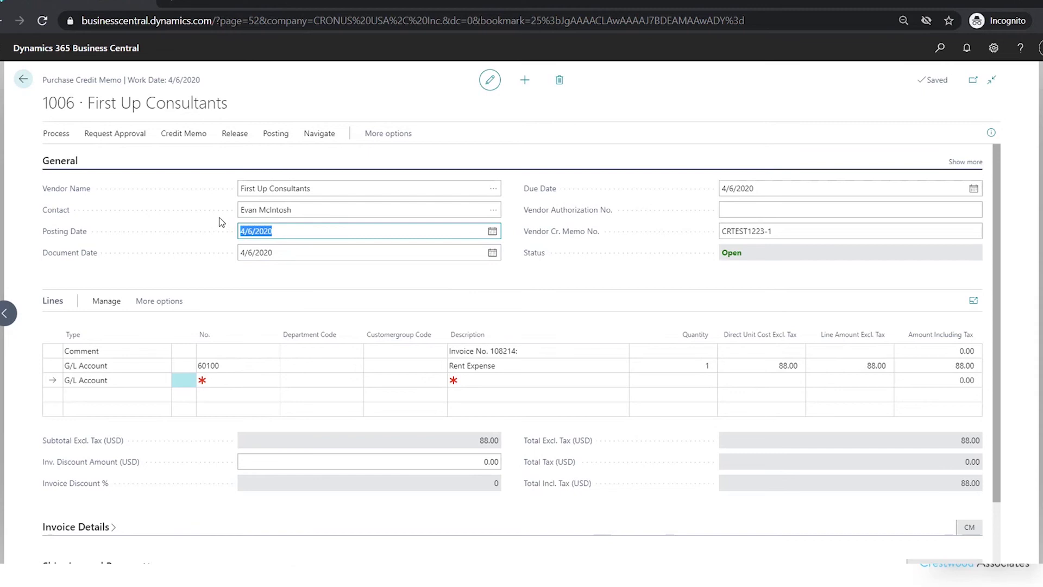
{"action": "type", "text": "050620"}
{"action": "key", "text": "Tab"}
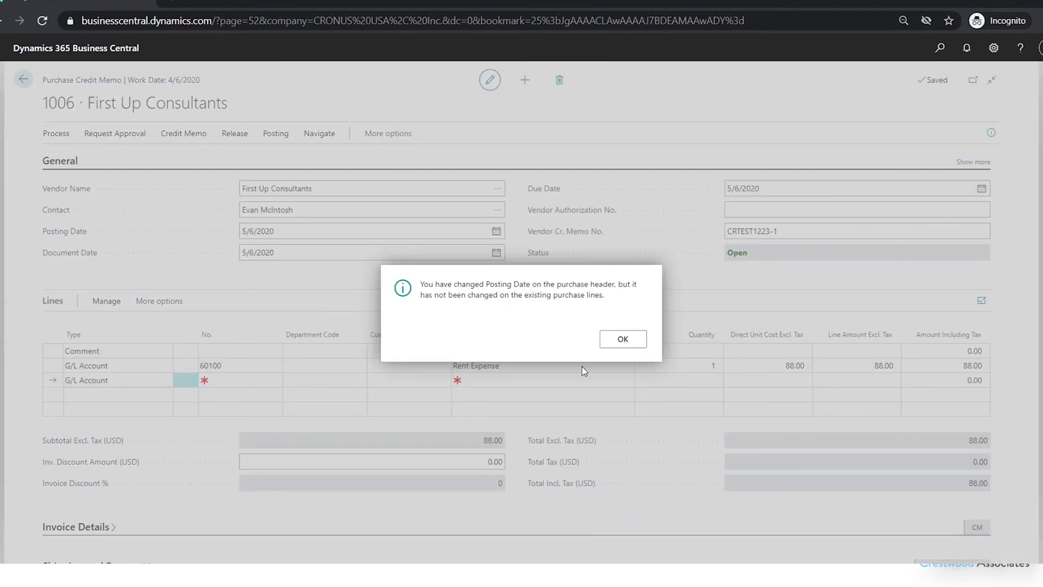
{"action": "left_click", "coordinate": [629, 342]}
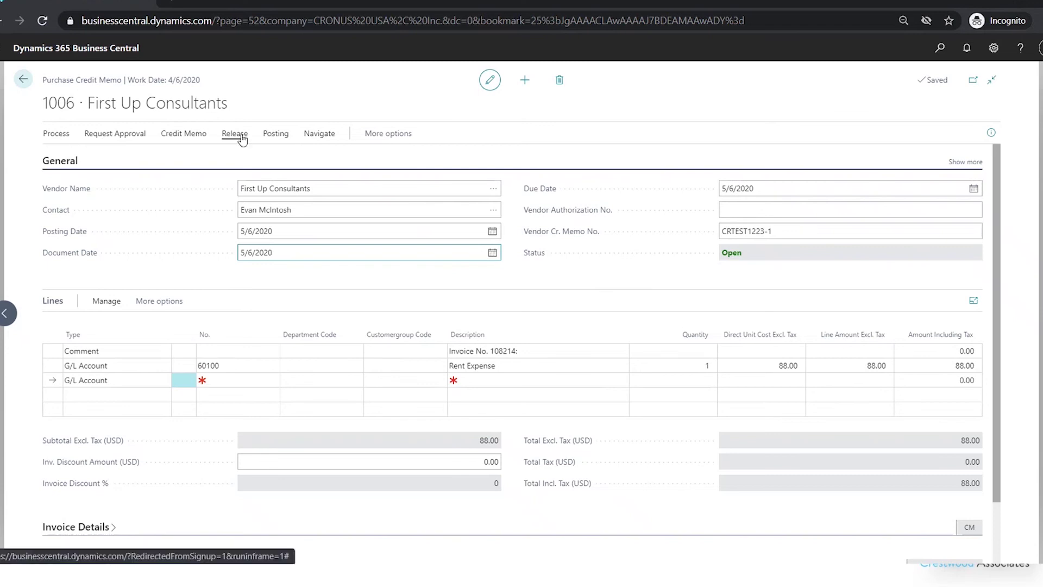
Post the credit memo CRTEST1223-1 and decline to open the posted document.
{"action": "left_click", "coordinate": [276, 136]}
{"action": "left_click", "coordinate": [62, 158]}
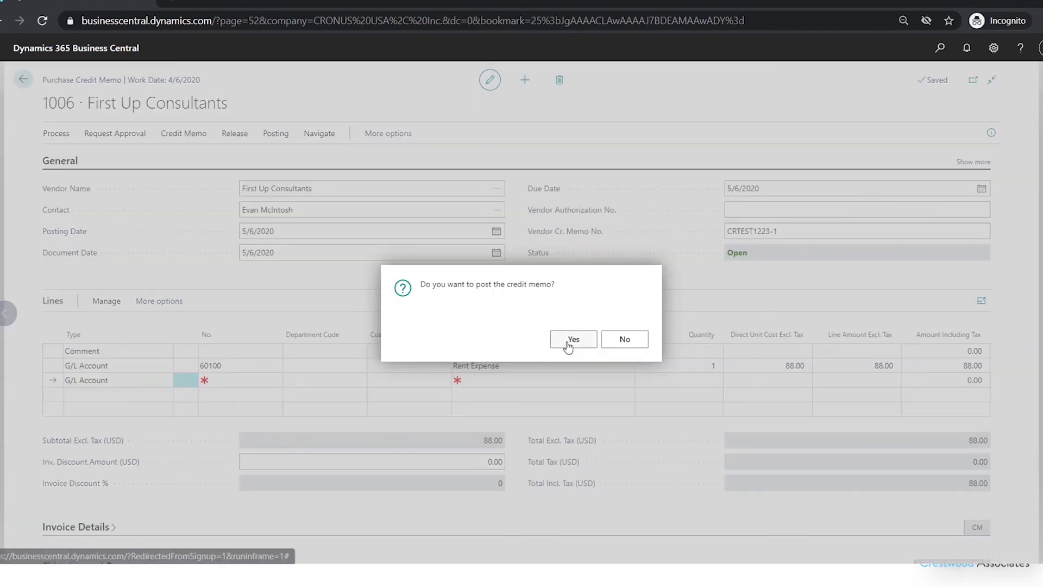
{"action": "left_click", "coordinate": [568, 341]}
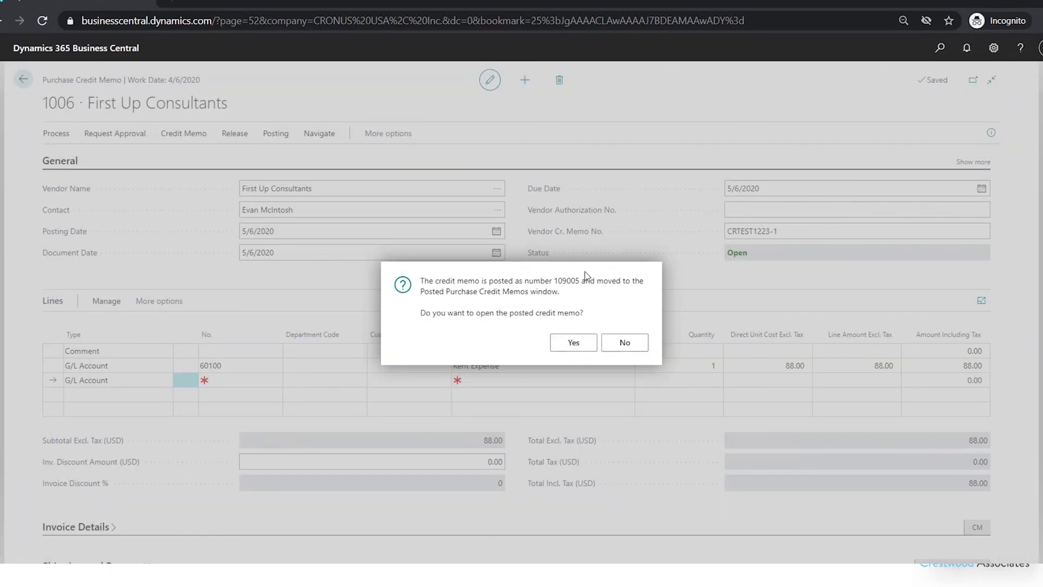
{"action": "left_click", "coordinate": [634, 350]}
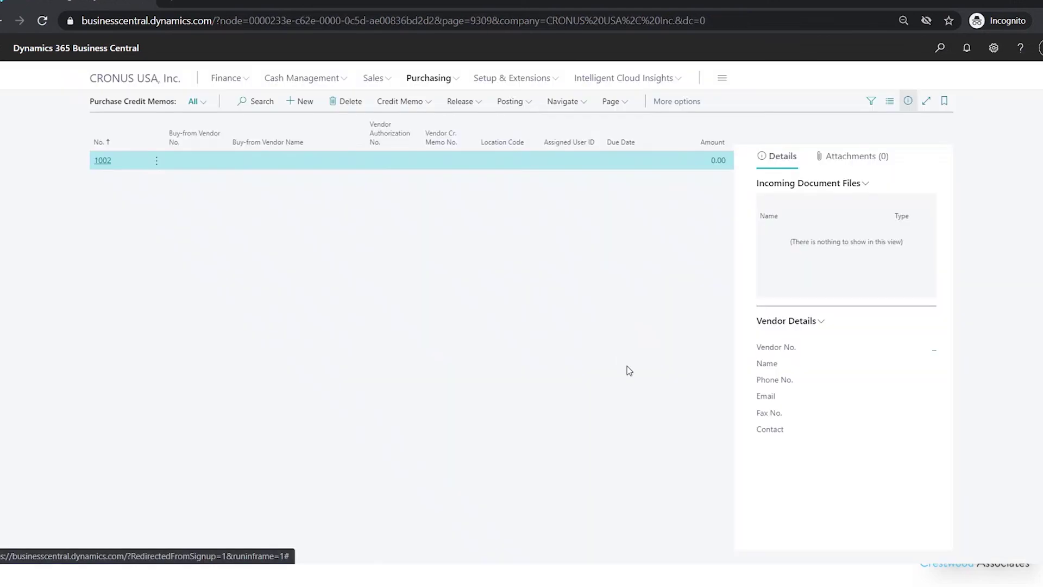
Check the remaining amount and closed status of invoice 108214 in the posted purchase invoices list.
{"action": "left_click", "coordinate": [426, 80]}
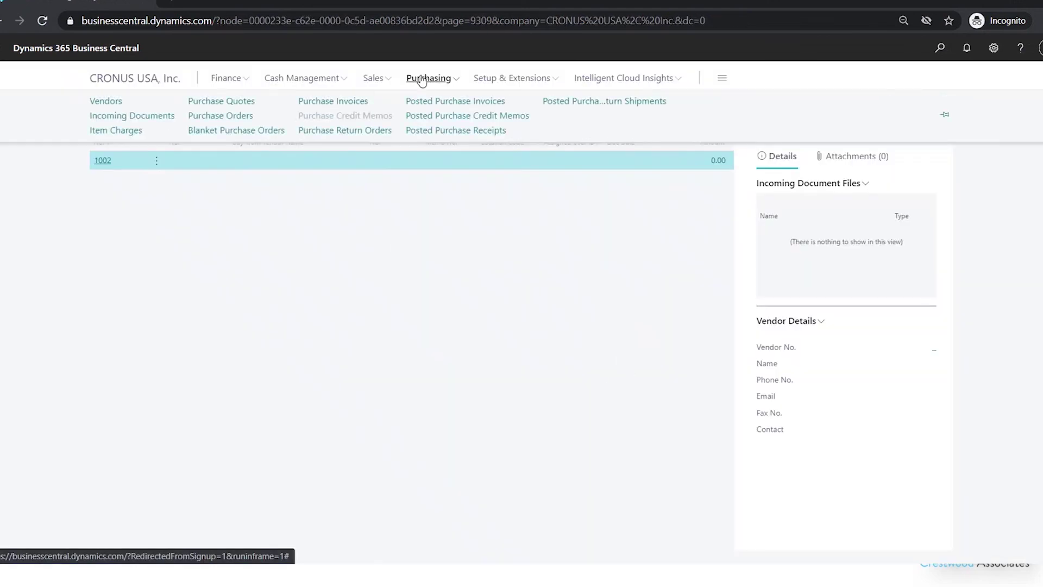
{"action": "left_click", "coordinate": [448, 101]}
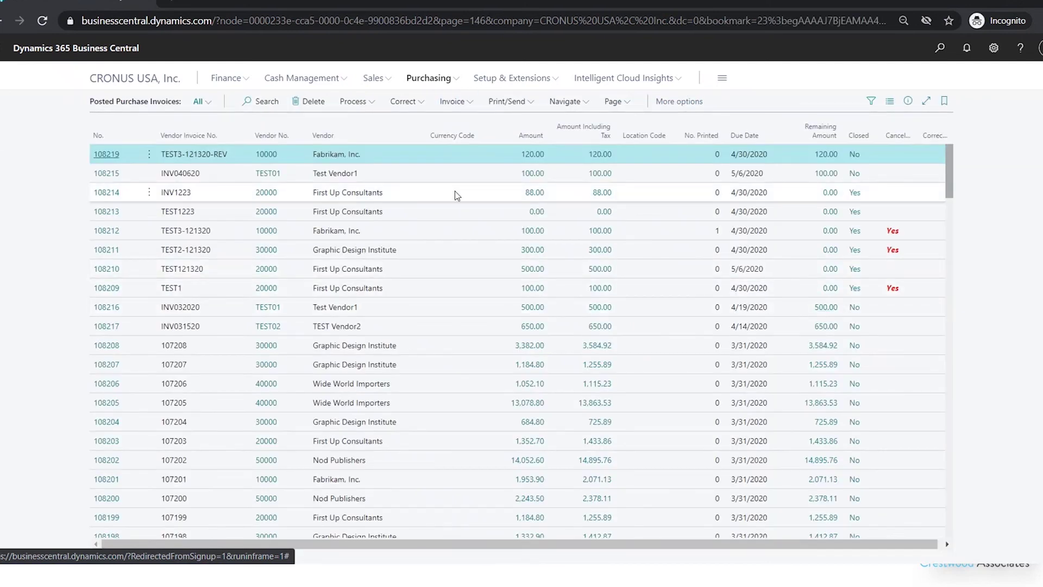
{"action": "left_click", "coordinate": [455, 191]}
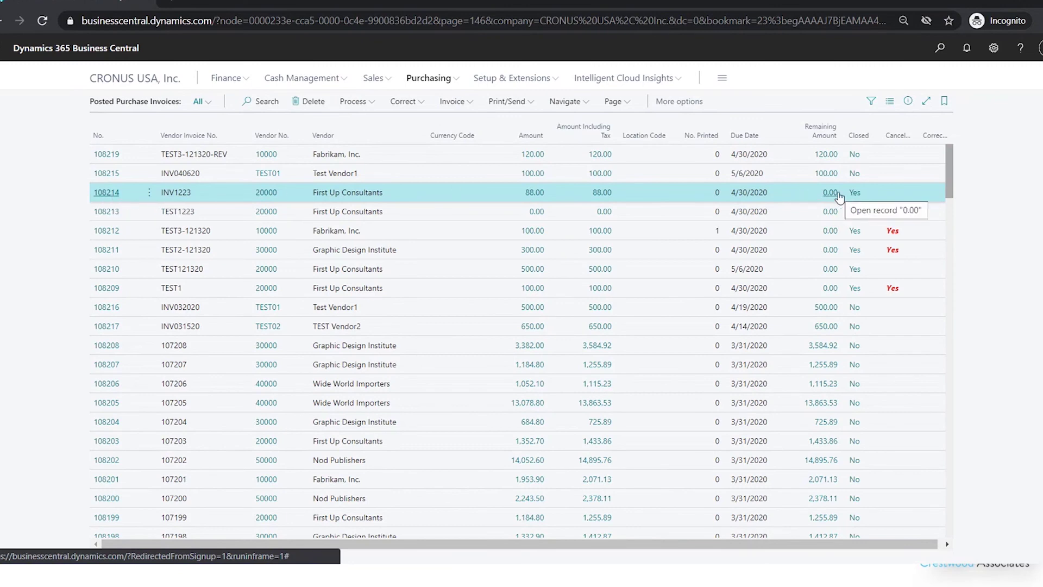
Open the vendor ledger entries of First Up Consultants from the vendor on posted invoice 108214.
{"action": "left_click", "coordinate": [273, 194]}
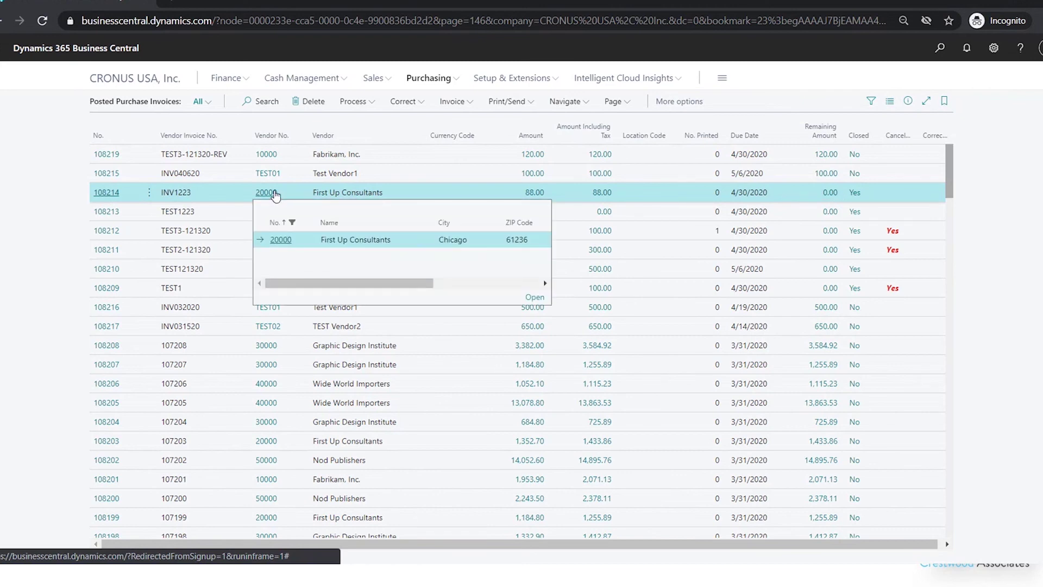
{"action": "left_click", "coordinate": [535, 302]}
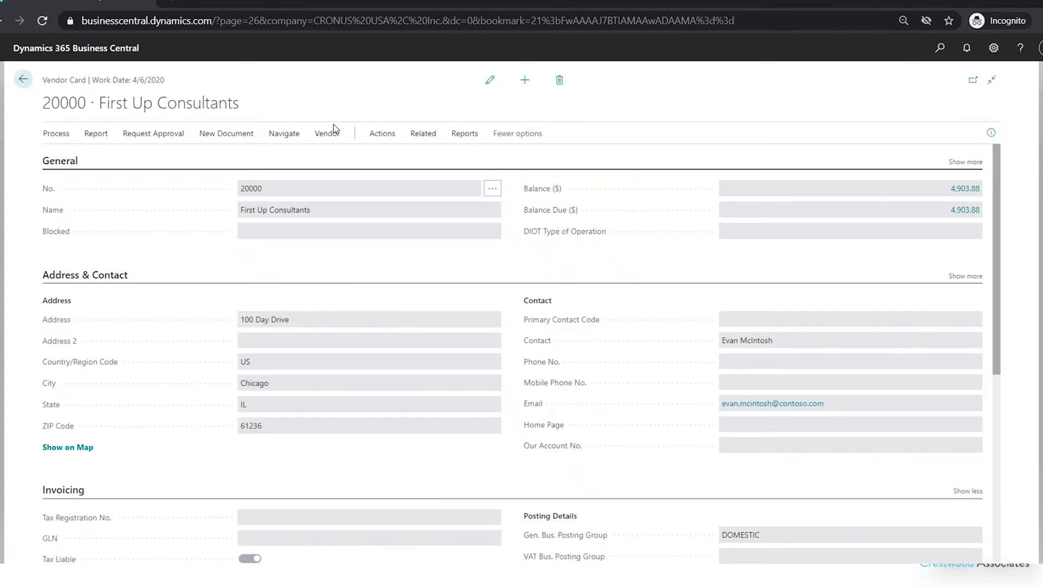
{"action": "left_click", "coordinate": [334, 130]}
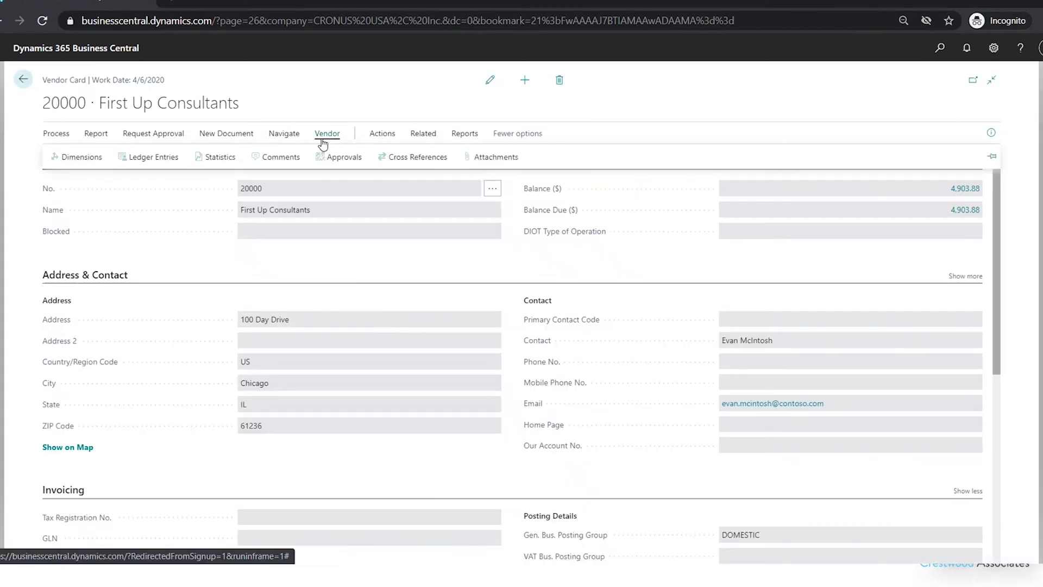
{"action": "left_click", "coordinate": [134, 158]}
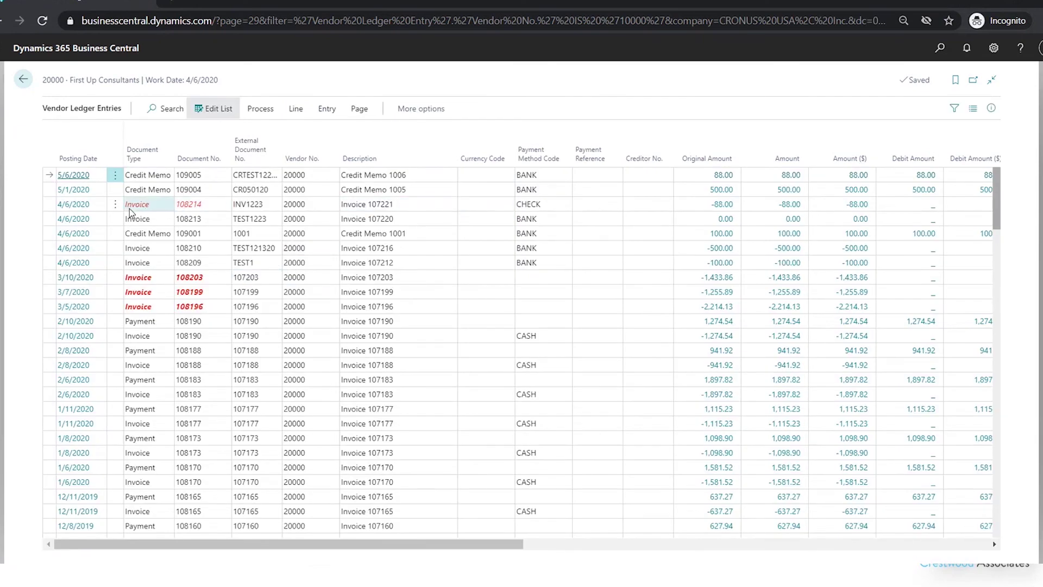
Check which entries are applied to invoice 108214, and return to the posted purchase invoices list.
{"action": "left_click", "coordinate": [490, 205]}
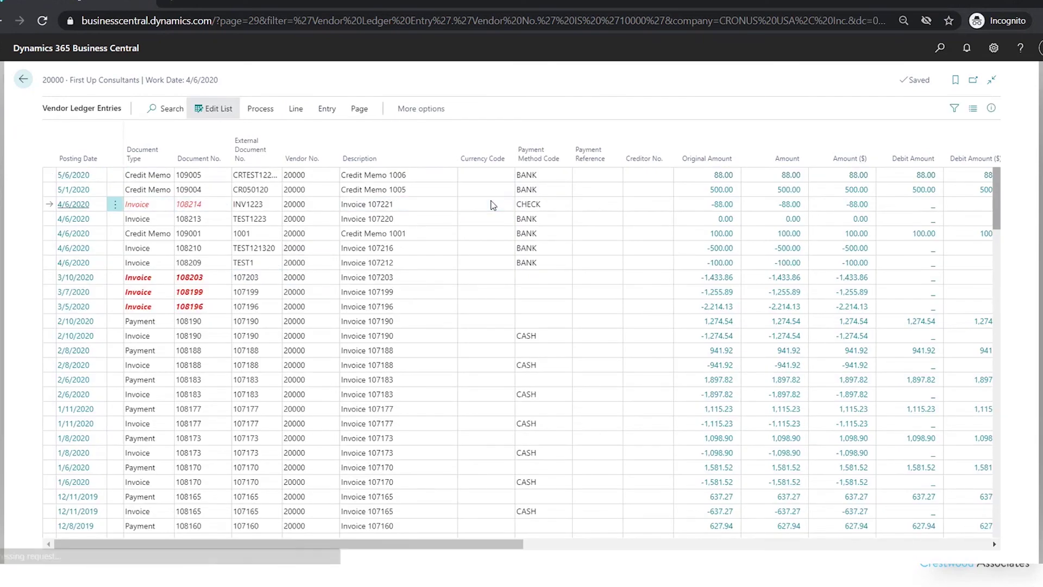
{"action": "left_click", "coordinate": [319, 111]}
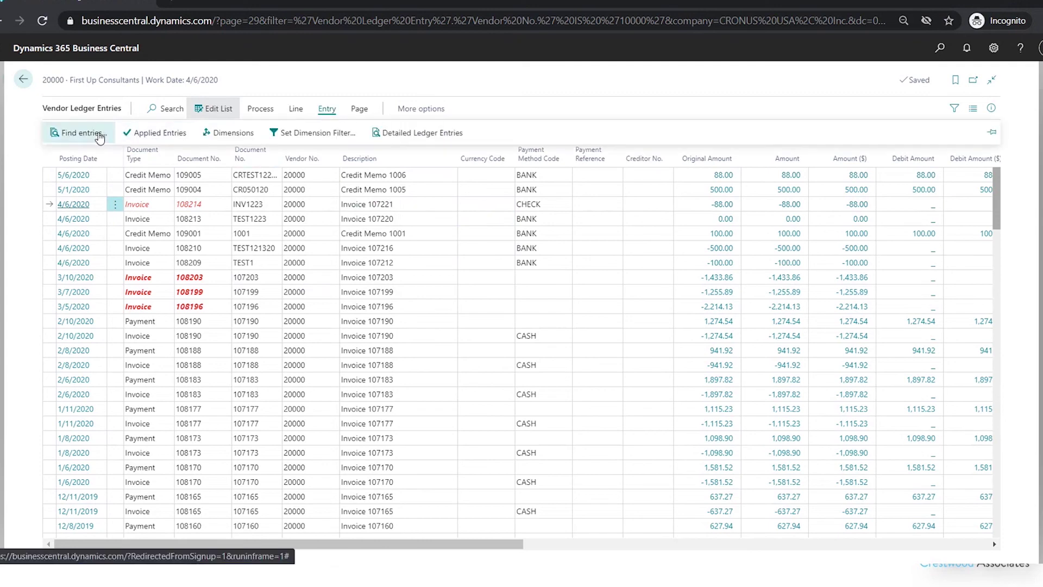
{"action": "left_click", "coordinate": [163, 133]}
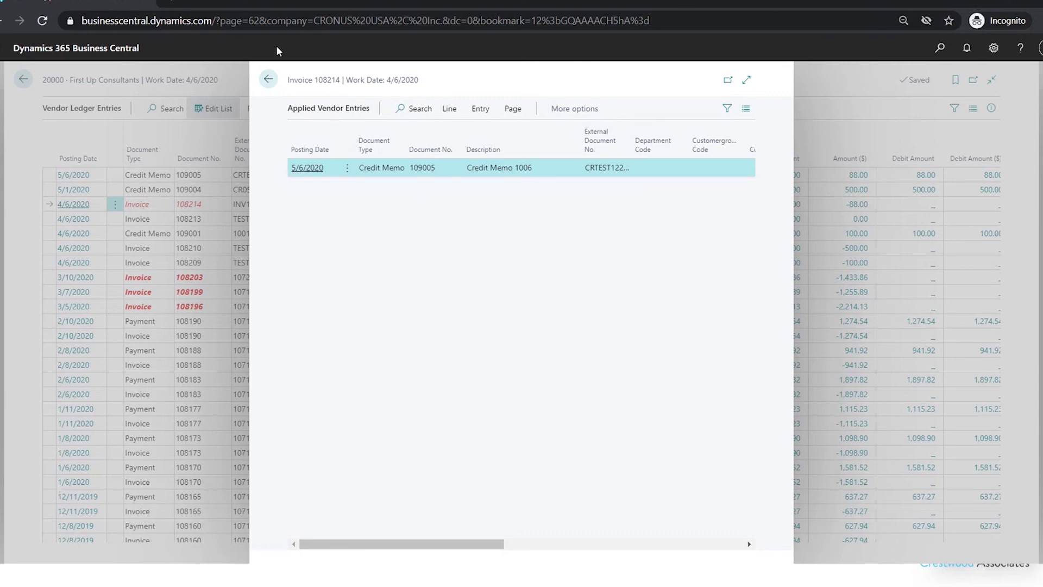
{"action": "left_click", "coordinate": [269, 78]}
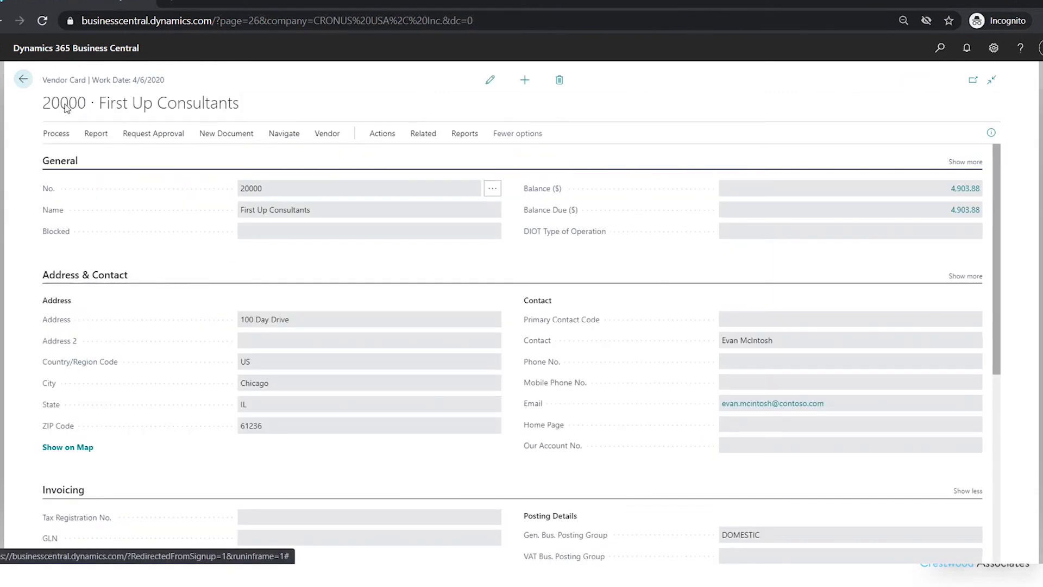
{"action": "left_click", "coordinate": [23, 79]}
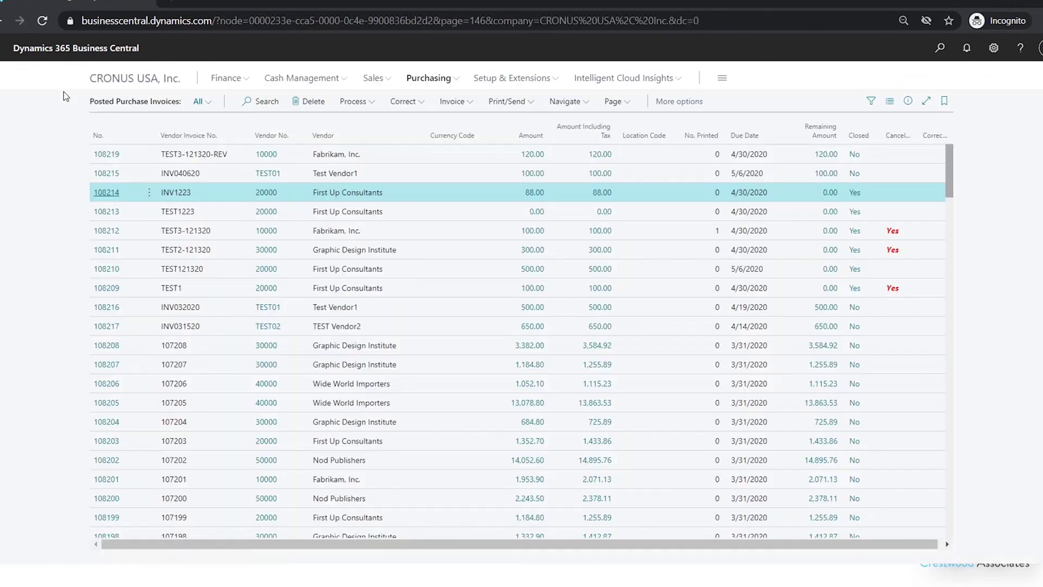
Open the posted purchase credit memos list and hide its details pane to review the Paid and Corrective columns.
{"action": "left_click", "coordinate": [447, 80]}
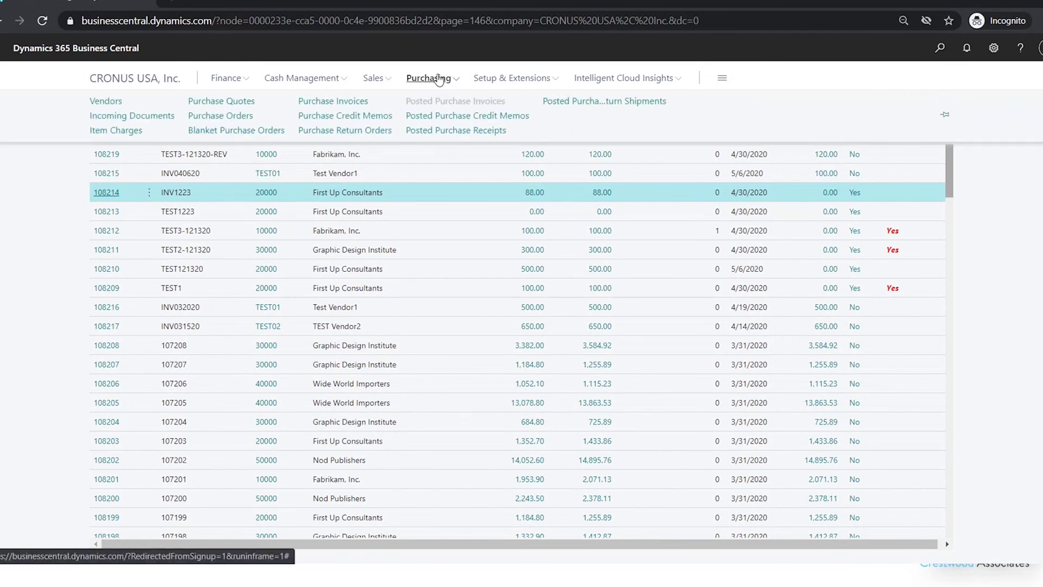
{"action": "left_click", "coordinate": [478, 116]}
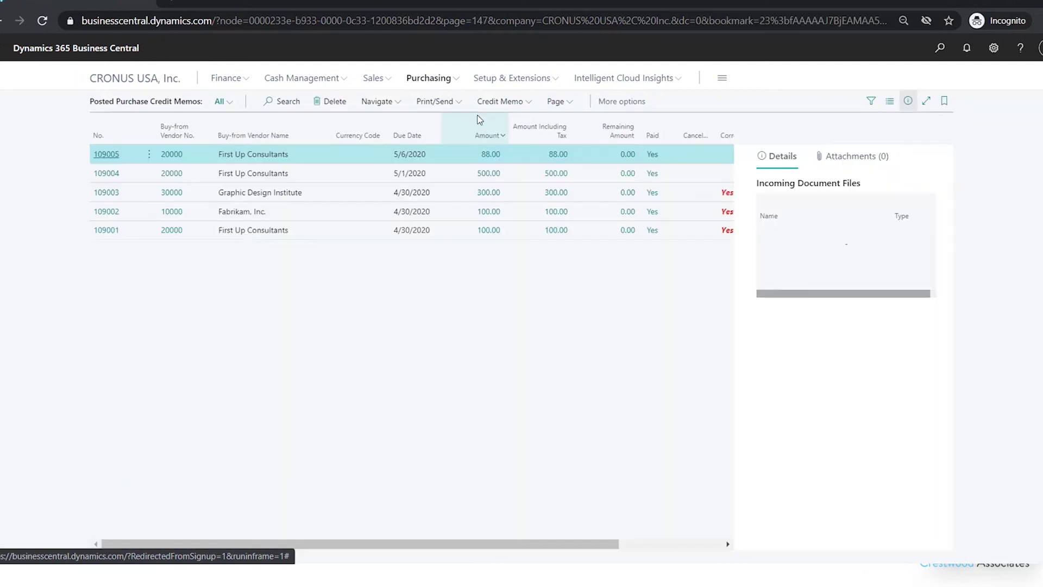
{"action": "left_click", "coordinate": [909, 103]}
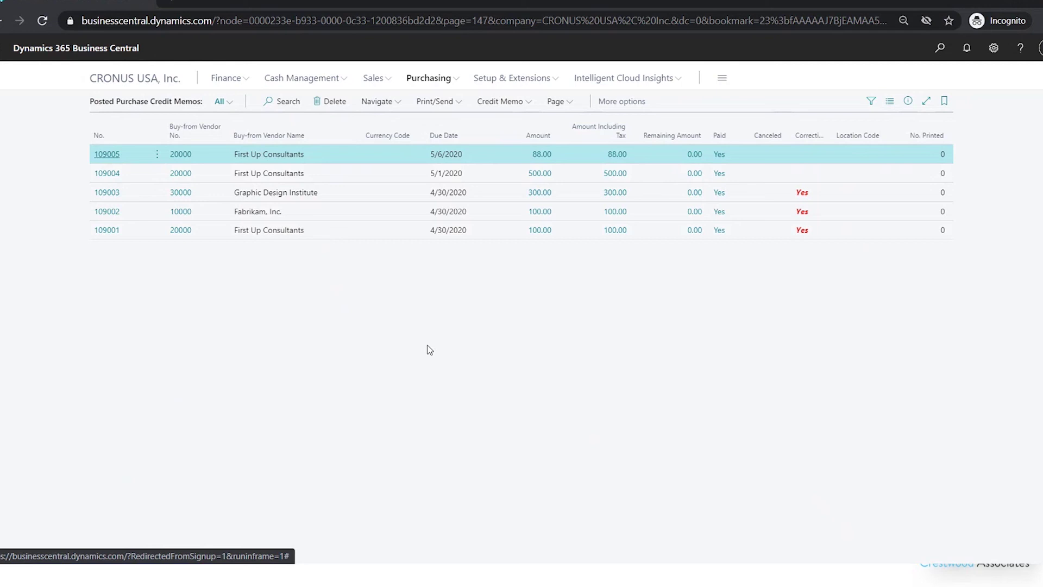
Return to the posted purchase invoices list and review the correction options offered for a posted invoice.
{"action": "left_click", "coordinate": [428, 80]}
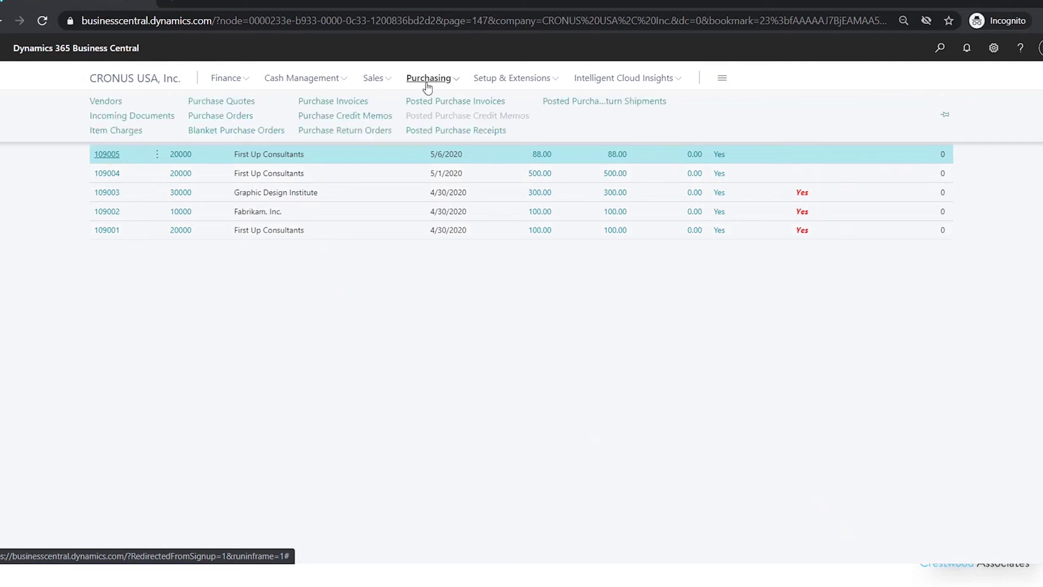
{"action": "left_click", "coordinate": [345, 101]}
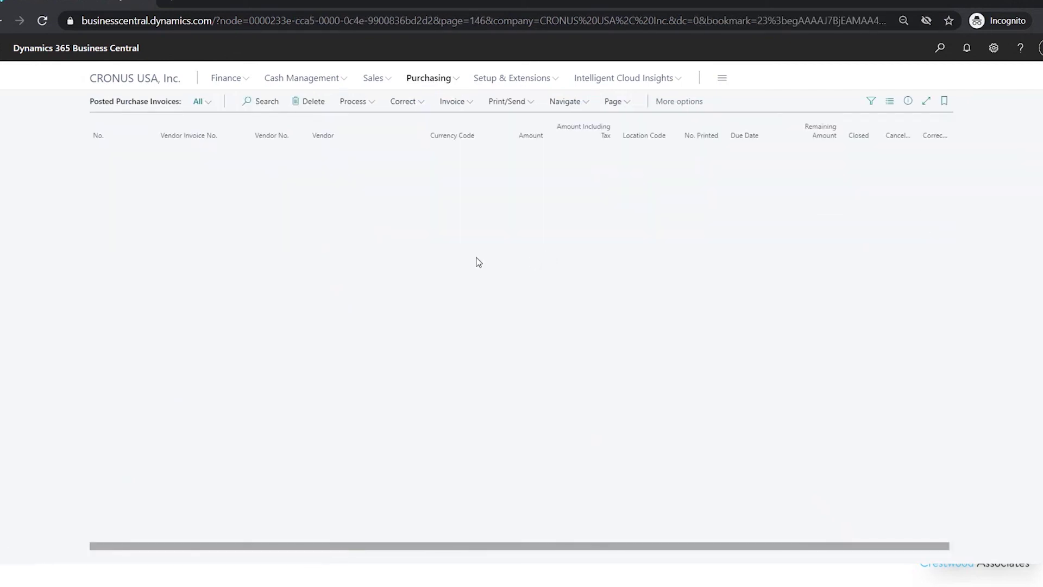
{"action": "left_click", "coordinate": [416, 108]}
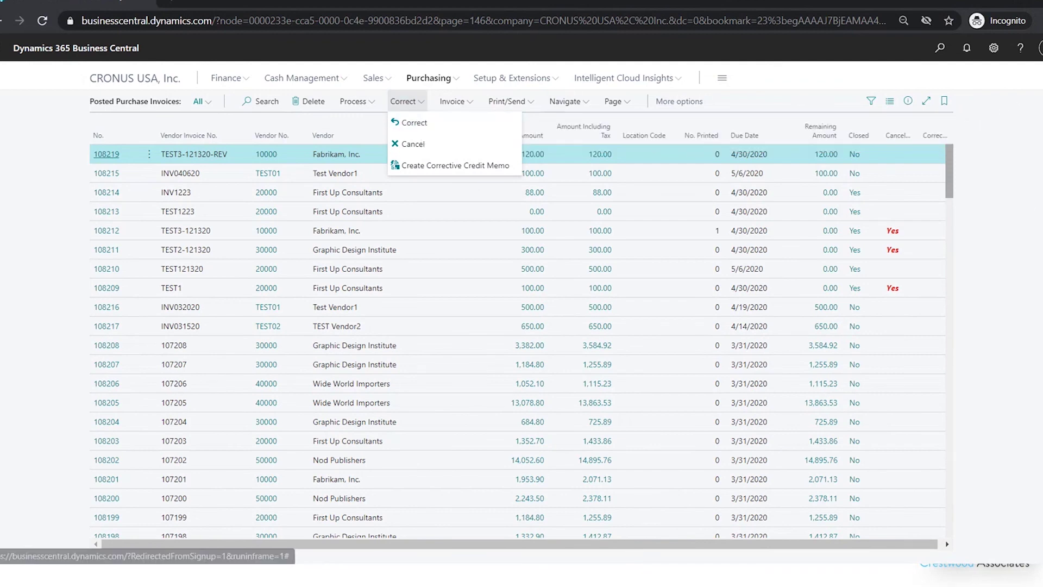
{"action": "left_click", "coordinate": [998, 230]}
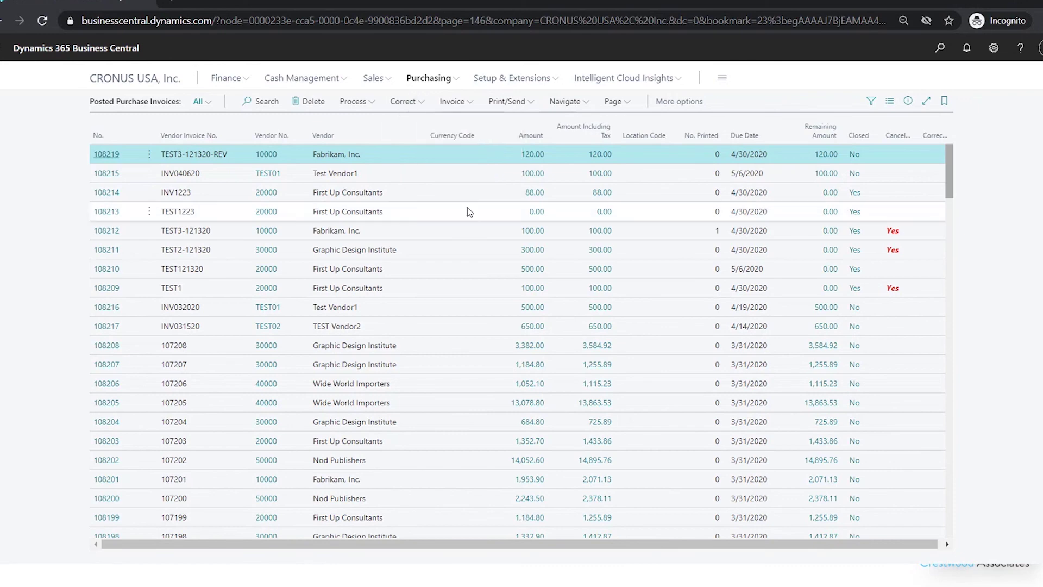
{"action": "left_click", "coordinate": [432, 79]}
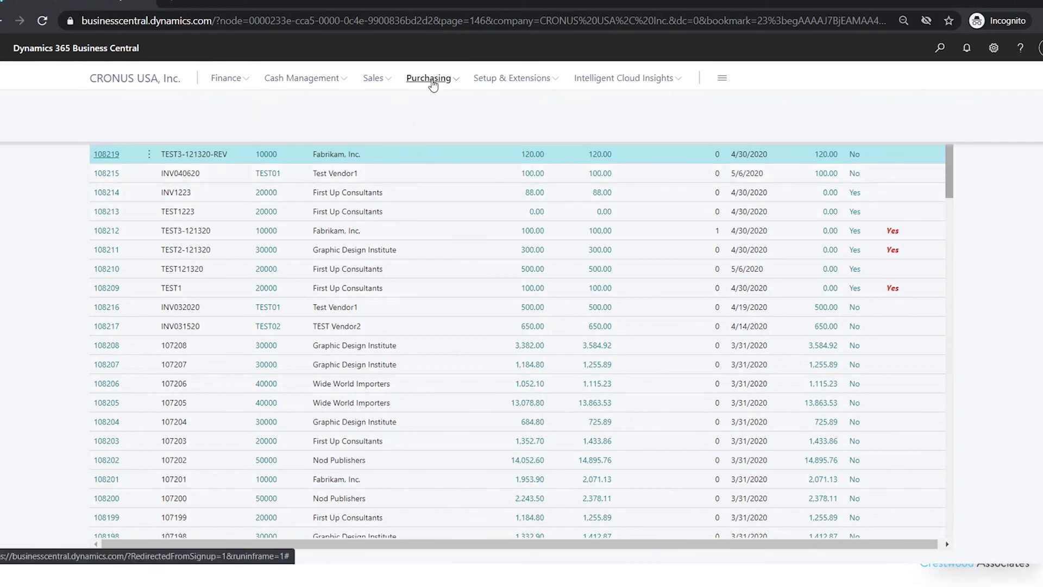